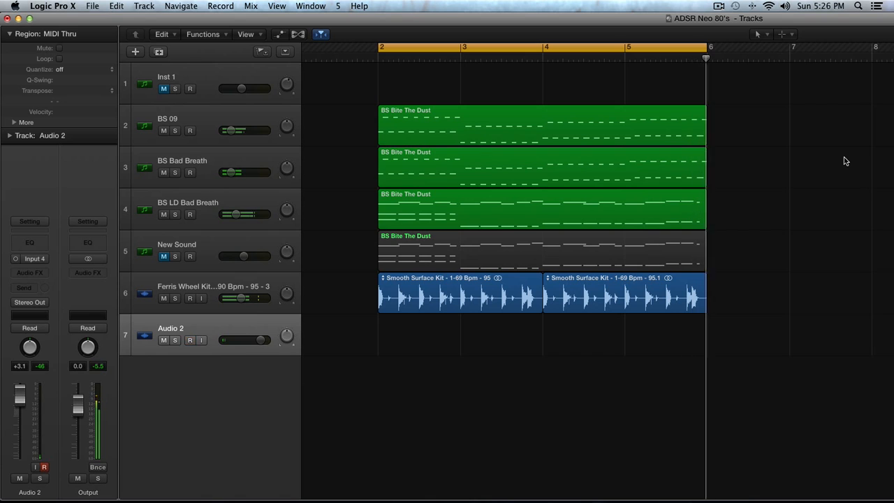
Step: Solo the BS LD Bad Breath track during playback, unsolo it again and stop playback
left_click(174, 215)
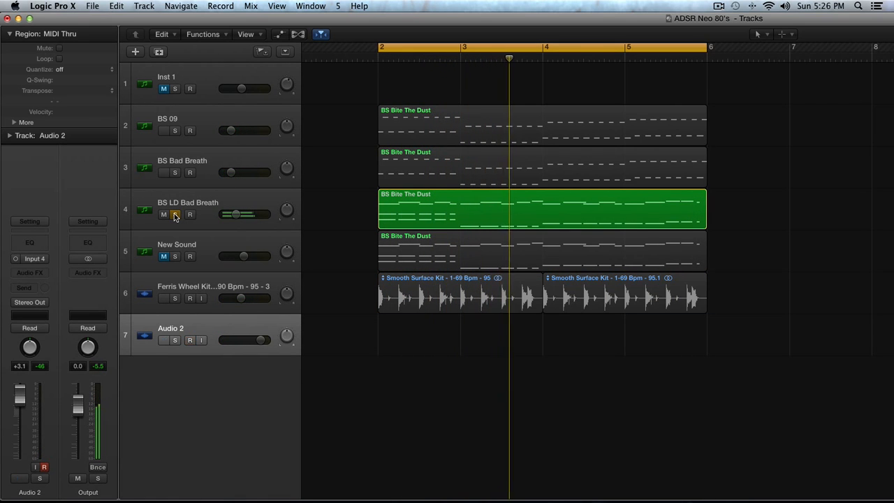
left_click(174, 215)
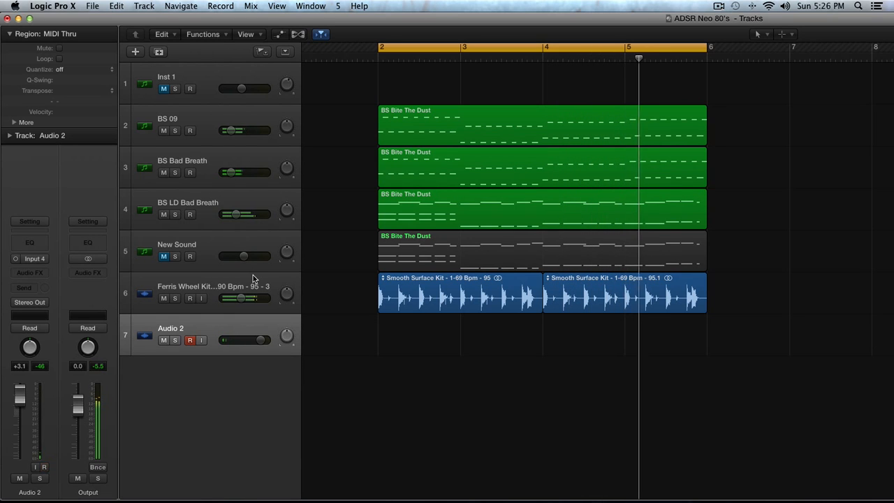
key("space")
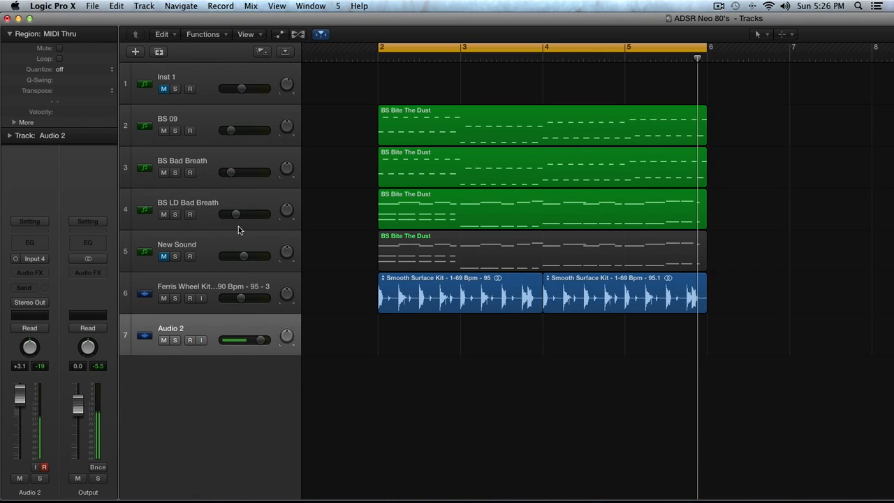
Step: Select the region on the BS Bad Breath track and play it soloed
left_click(209, 213)
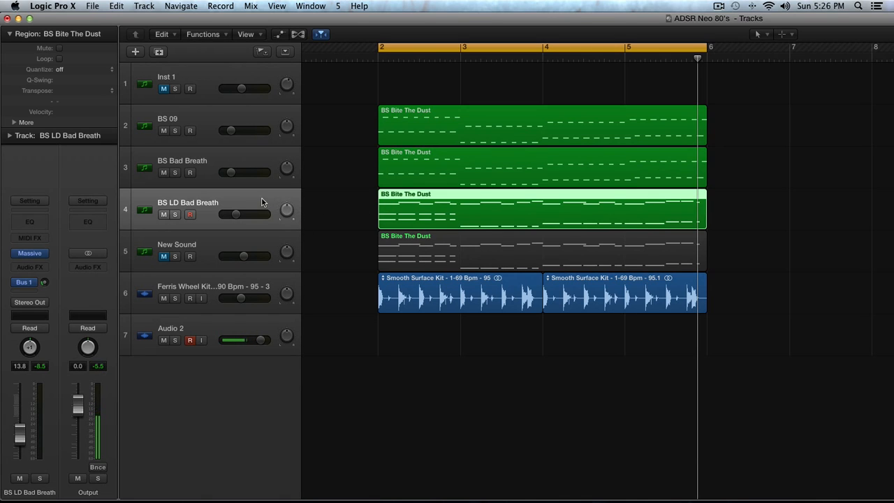
left_click_drag(324, 135, 413, 183)
left_click(204, 165)
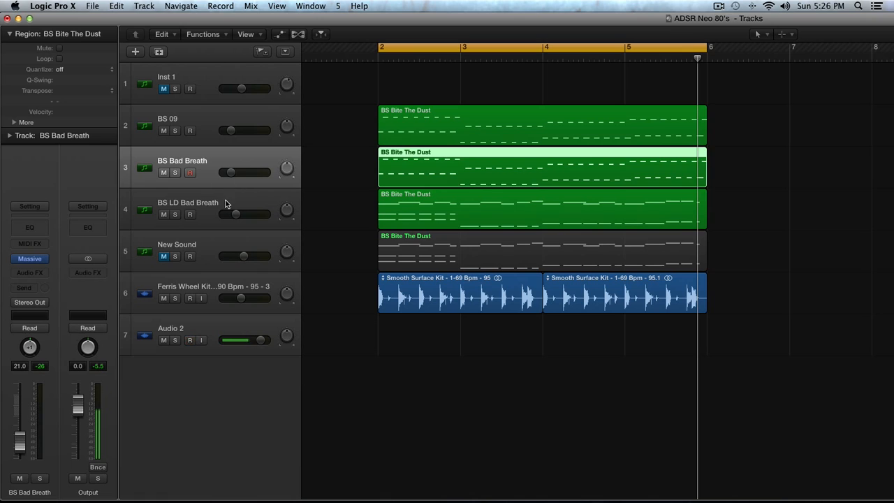
left_click(226, 204)
left_click_drag(352, 169, 439, 170)
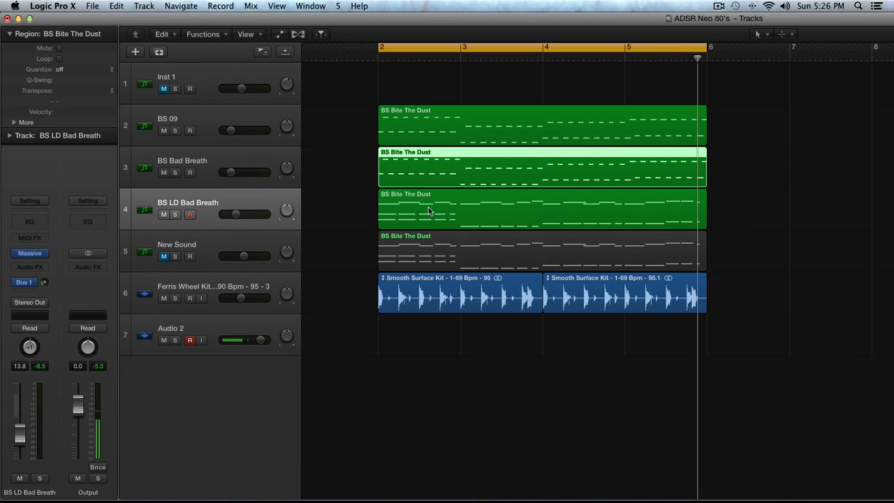
key("ctrl+s")
key("space")
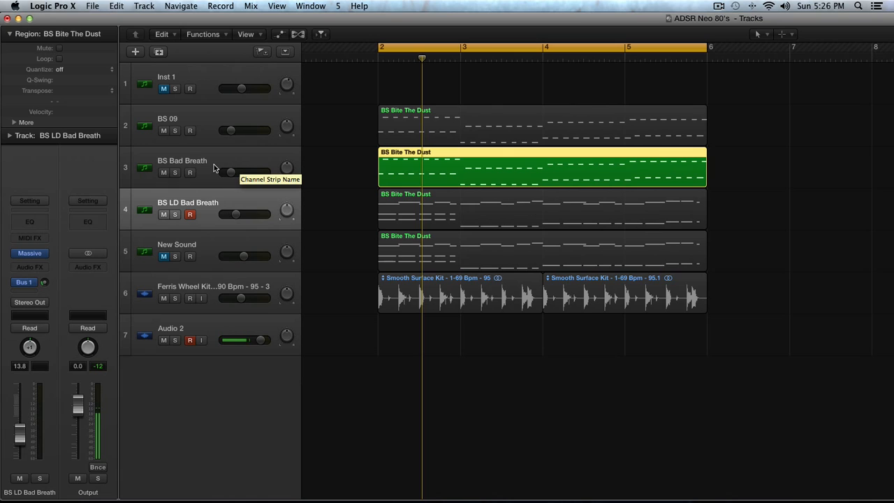
Step: Play the BS 09 track's region soloed and stop playback
left_click(210, 171)
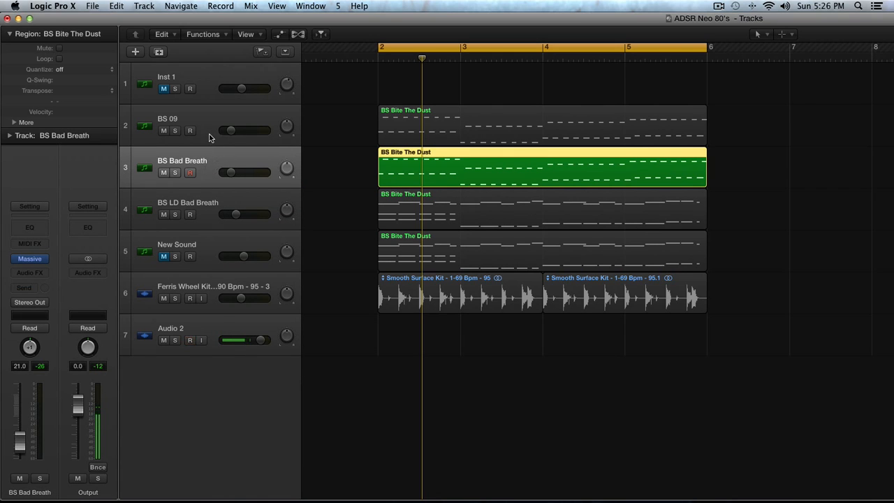
left_click(210, 138)
key("r")
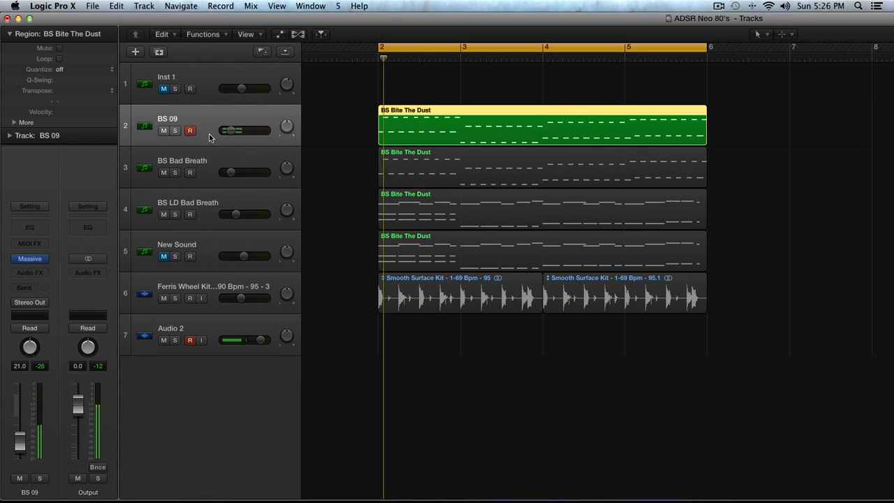
key("space")
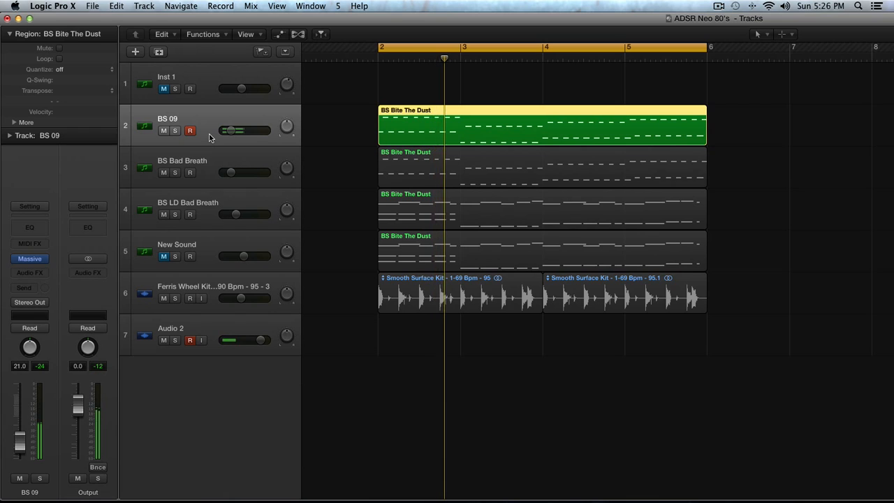
Step: Play the BS 09 and BS Bad Breath regions soloed together
key("ctrl+s")
left_click_drag(360, 127, 403, 161)
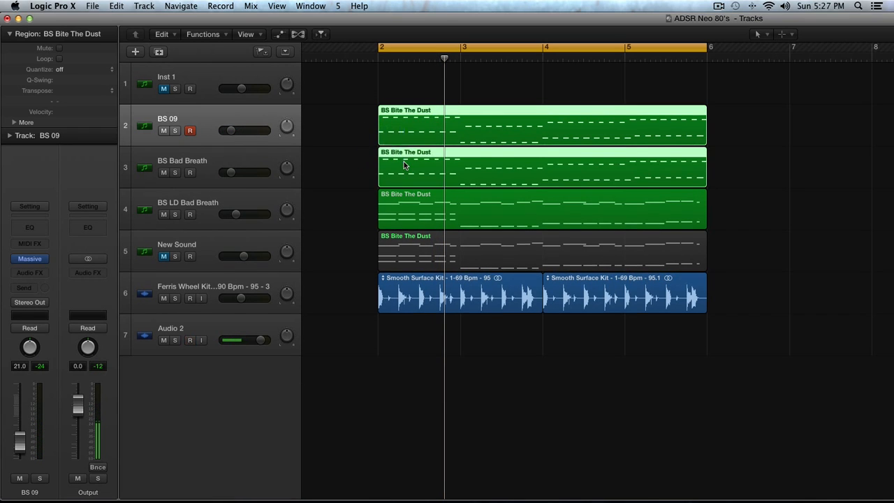
key("ctrl+s")
key("space")
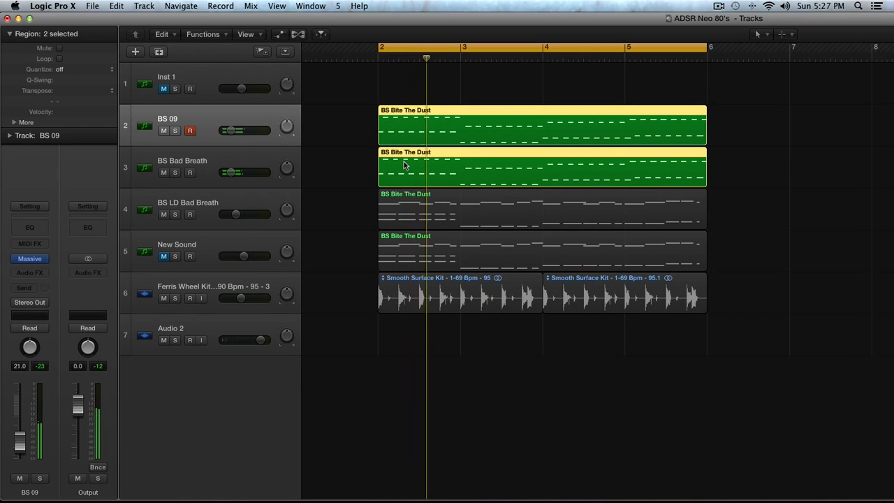
Step: Inspect the BS 09 track's Massive patch, including the OSC1 wavetable choices, and close the plug-in window
left_click(276, 152)
left_click(263, 120)
scroll(183, 207, "right", 1)
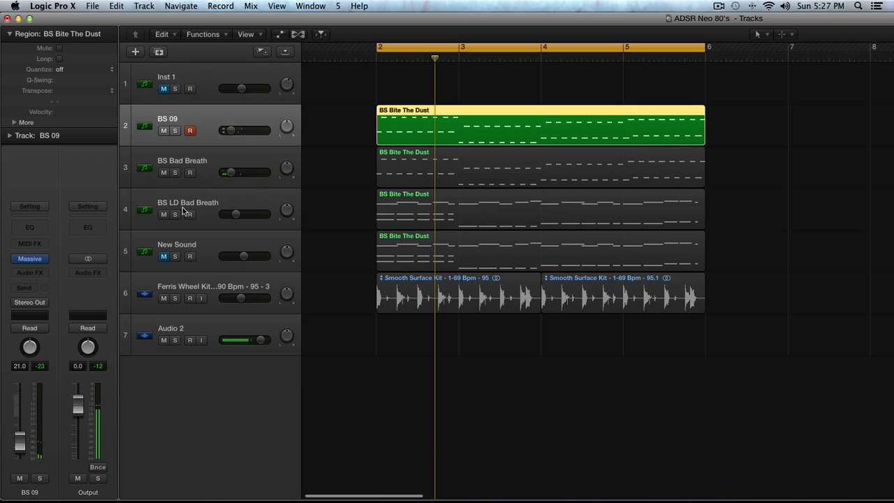
left_click(31, 260)
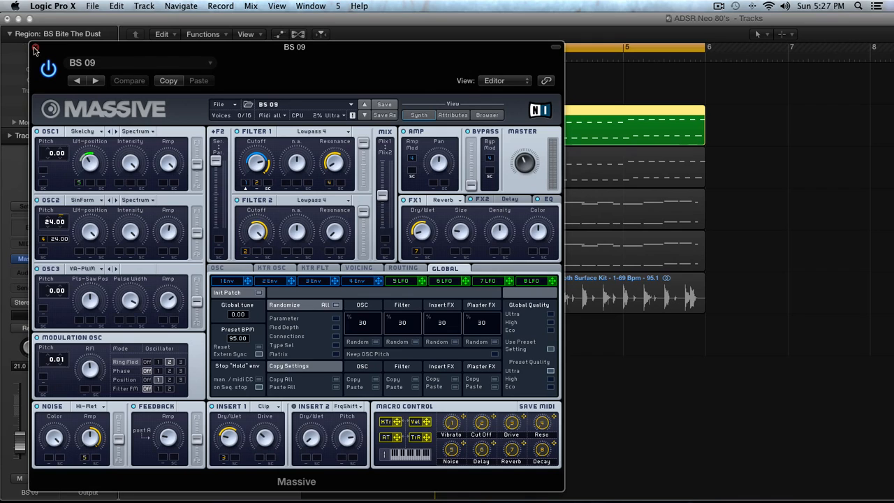
left_click(88, 132)
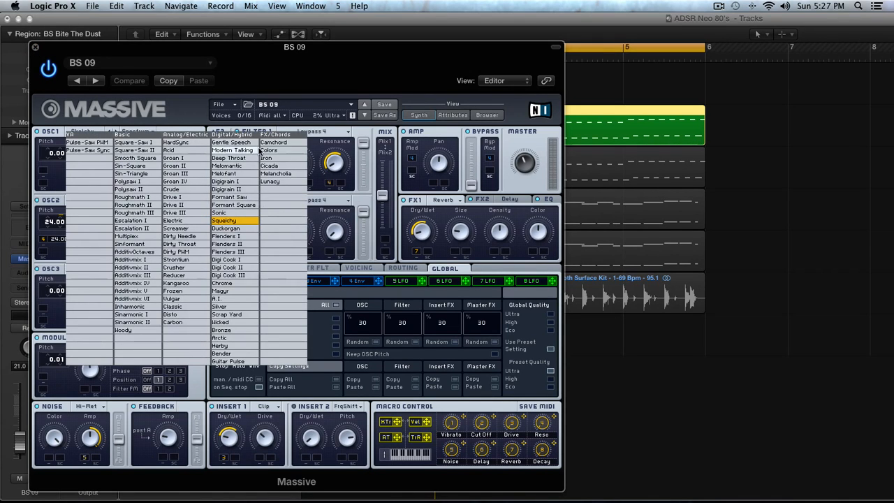
left_click(95, 113)
left_click(35, 46)
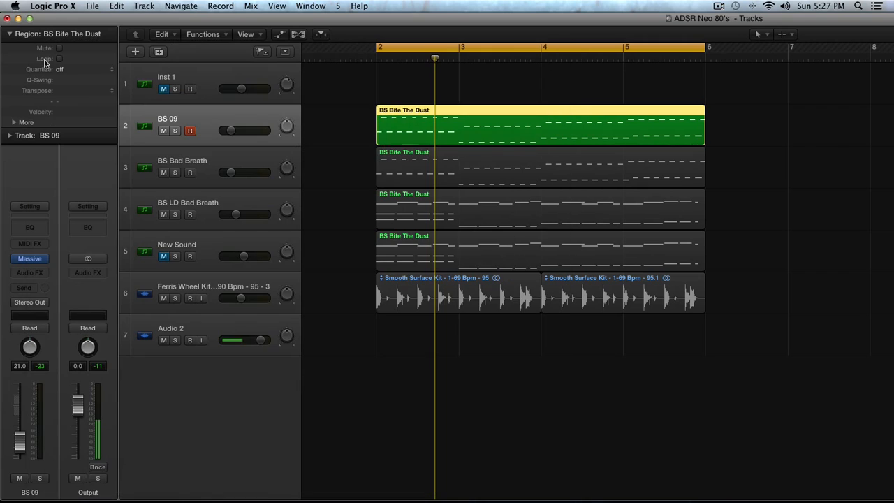
Step: Play the BS Bad Breath and BS LD Bad Breath regions soloed together
key("ctrl+s")
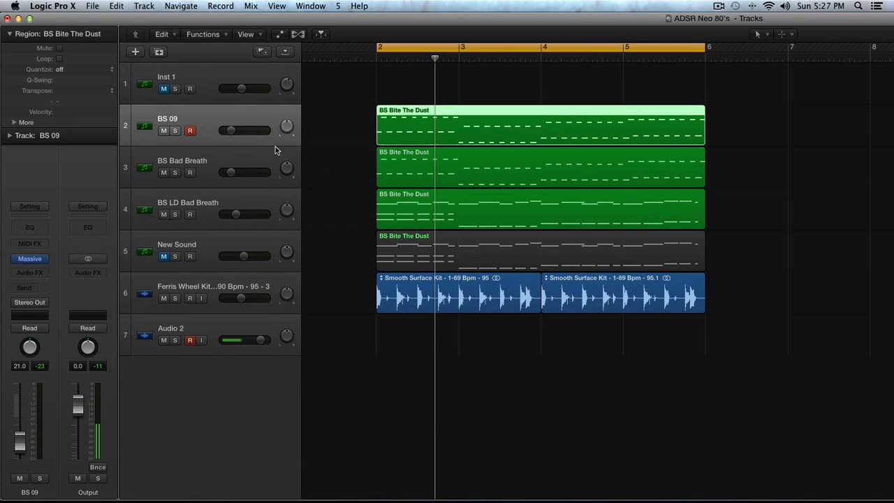
scroll(354, 178, "right", 1)
left_click_drag(353, 179, 398, 201)
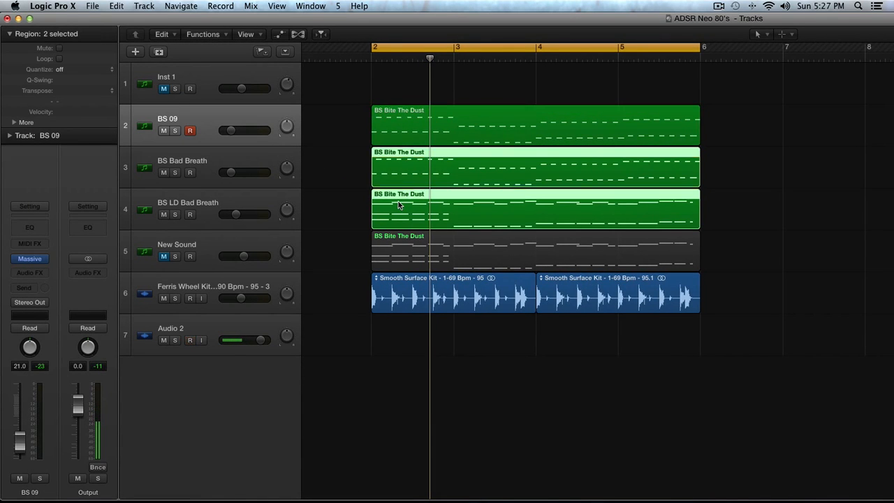
key("ctrl+s")
key("space")
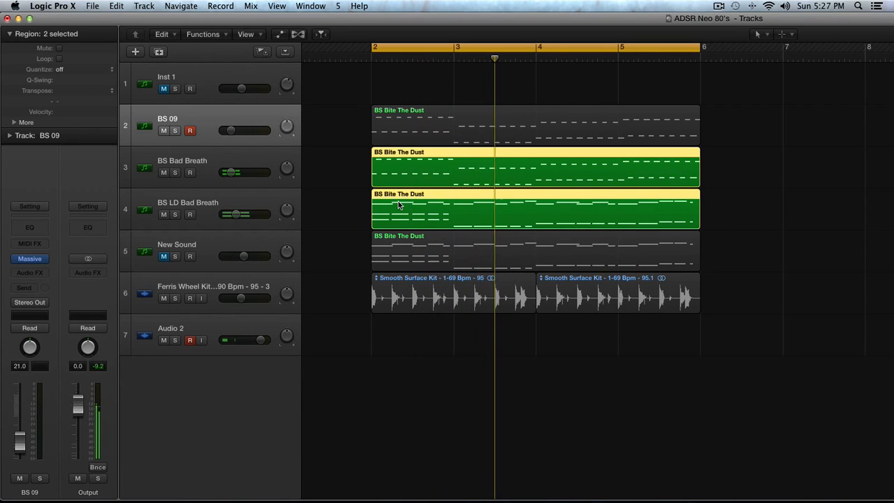
key("space")
Step: Mute the BS LD Bad Breath track and unmute the New Sound track
left_click(219, 172)
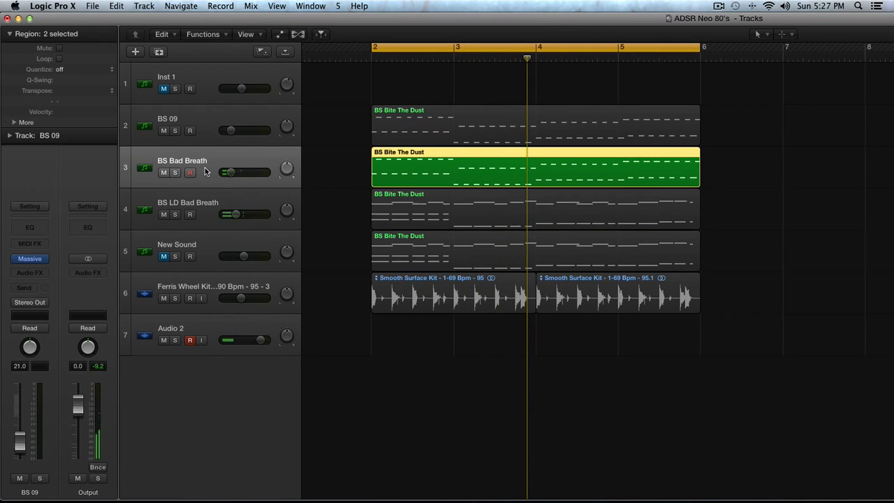
left_click(216, 196)
left_click(164, 214)
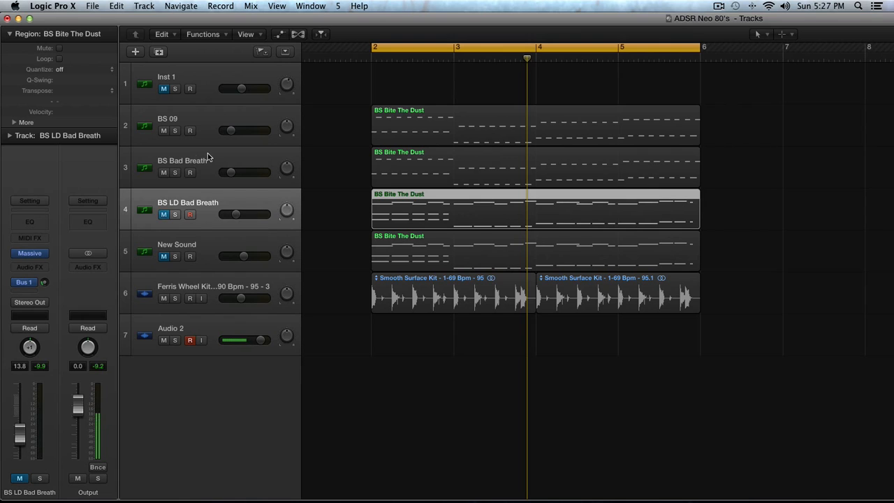
left_click(213, 135)
left_click(225, 269)
left_click(164, 256)
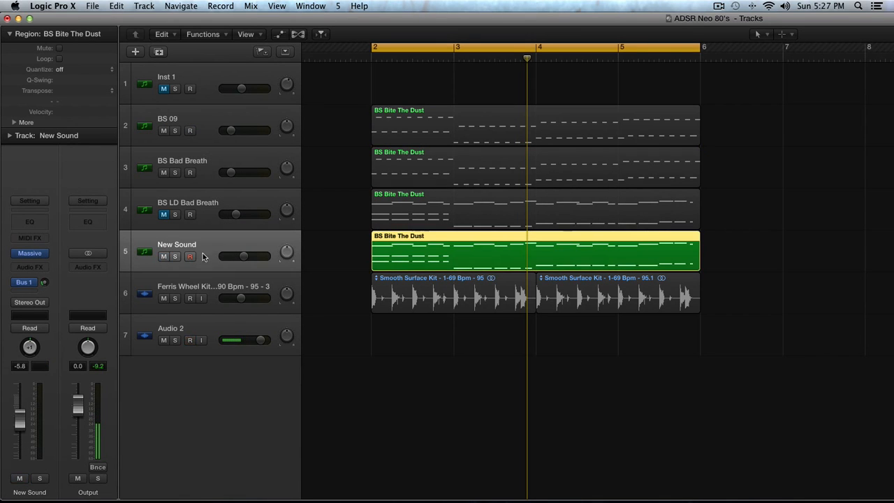
Step: Set the New Sound track's volume to -14.6 dB during playback and turn off region solo
key("space")
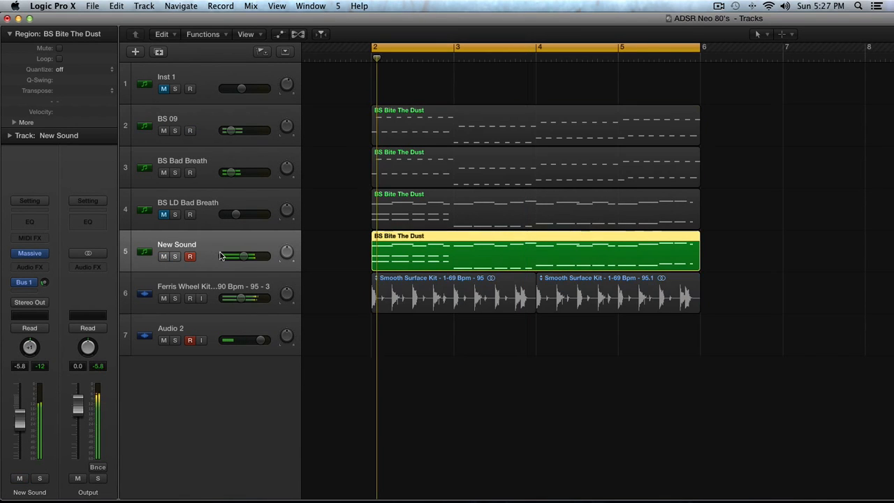
left_click_drag(244, 254, 236, 258)
key("ctrl+s")
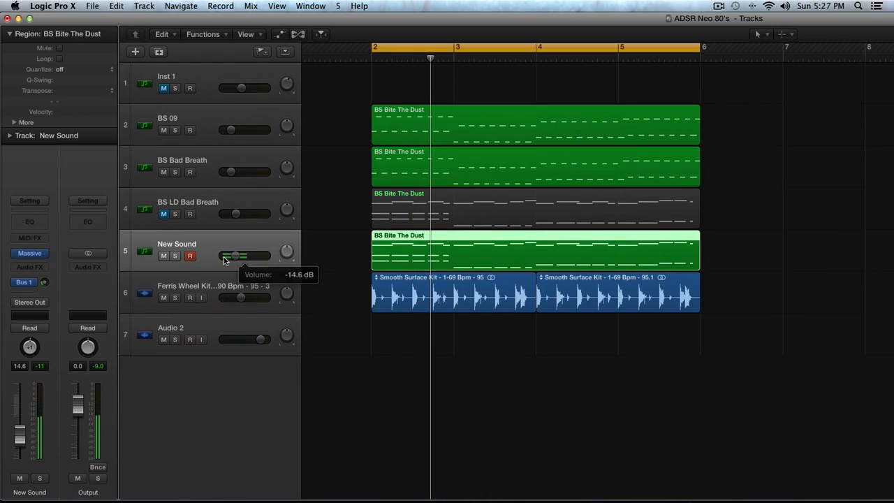
key("space")
key("space")
Step: Rebalance the mix: BS Bad Breath at -27.0 dB, New Sound at -13.0 dB, with BS 09 and the Ferris Wheel Kit drum loop lowered slightly
left_click_drag(230, 173, 227, 173)
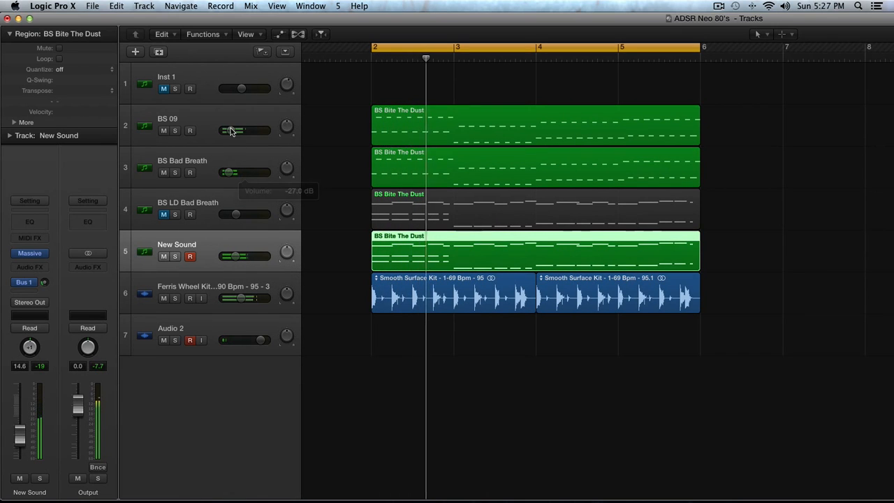
left_click_drag(231, 131, 227, 131)
left_click_drag(241, 299, 217, 302)
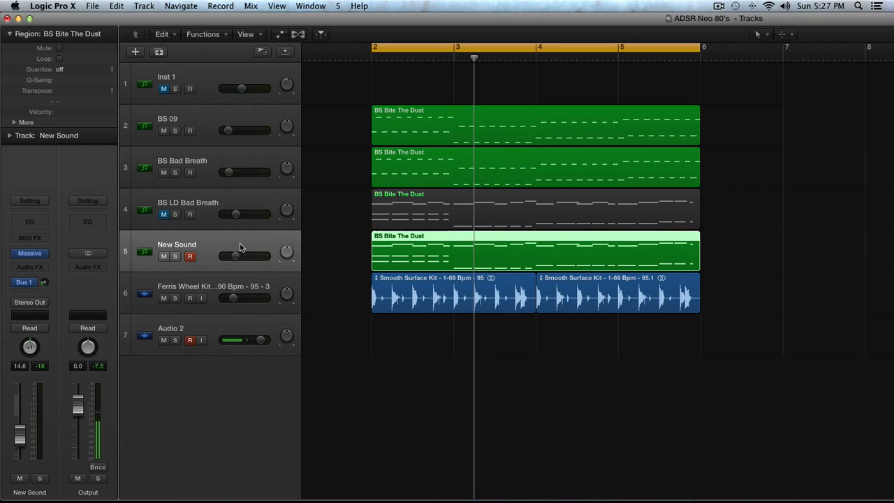
left_click_drag(229, 258, 231, 259)
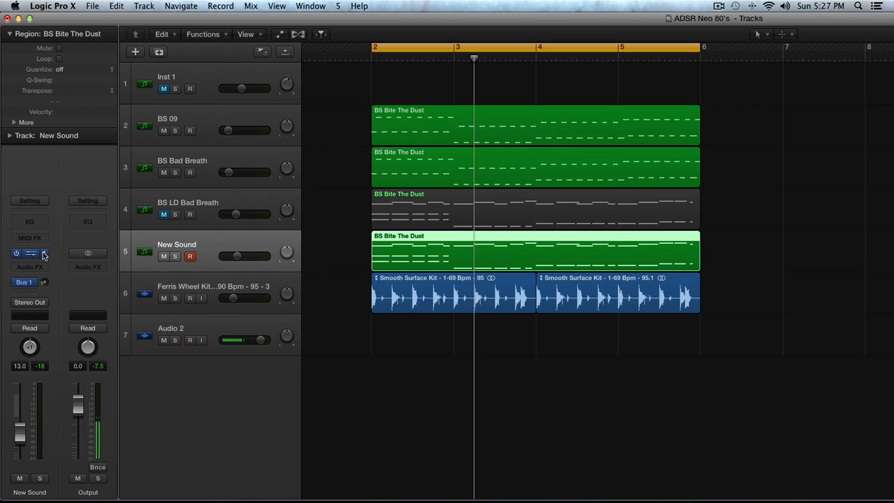
Step: Open Massive on the New Sound track and set the OSC1 wavetable to Pulse-Saw PWM
left_click(30, 253)
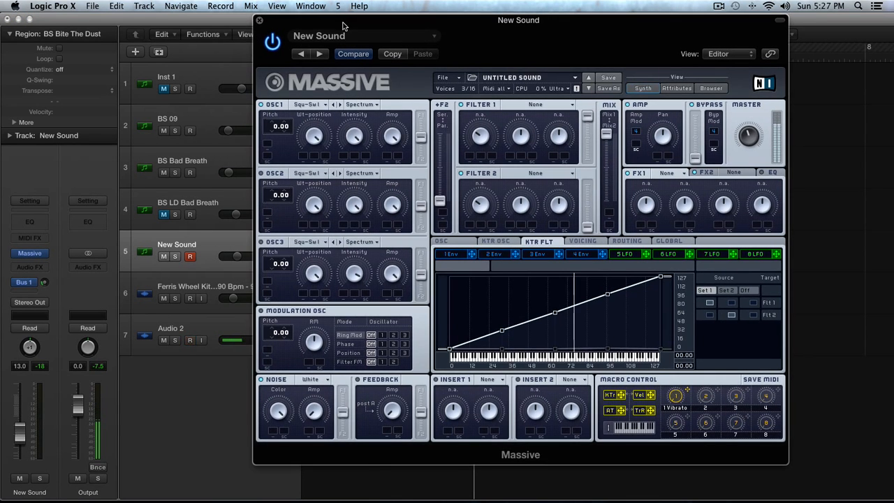
left_click_drag(337, 64, 283, 85)
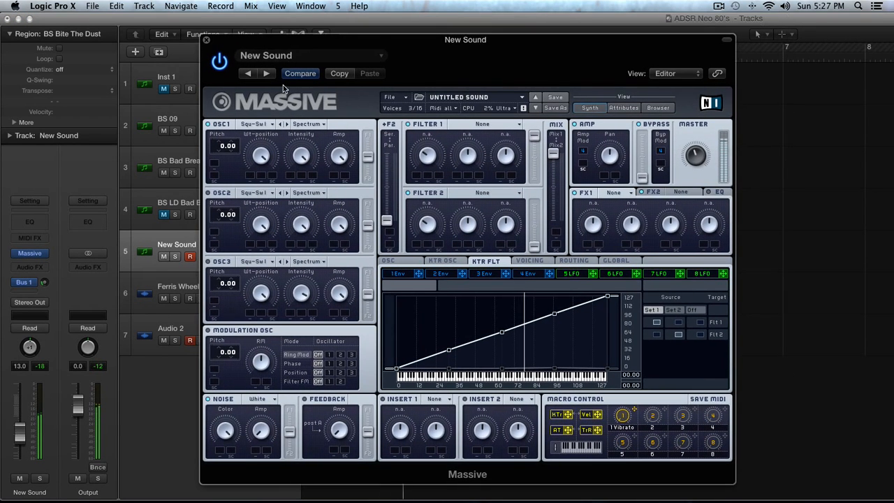
left_click(258, 125)
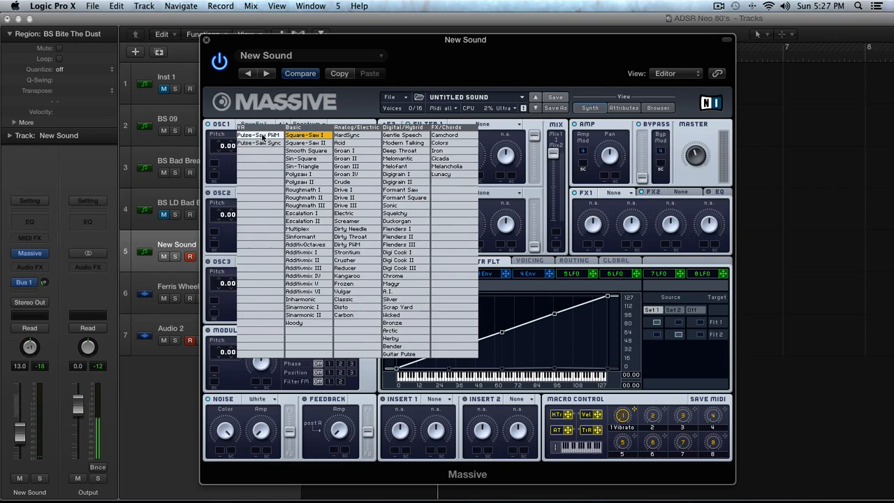
left_click(261, 137)
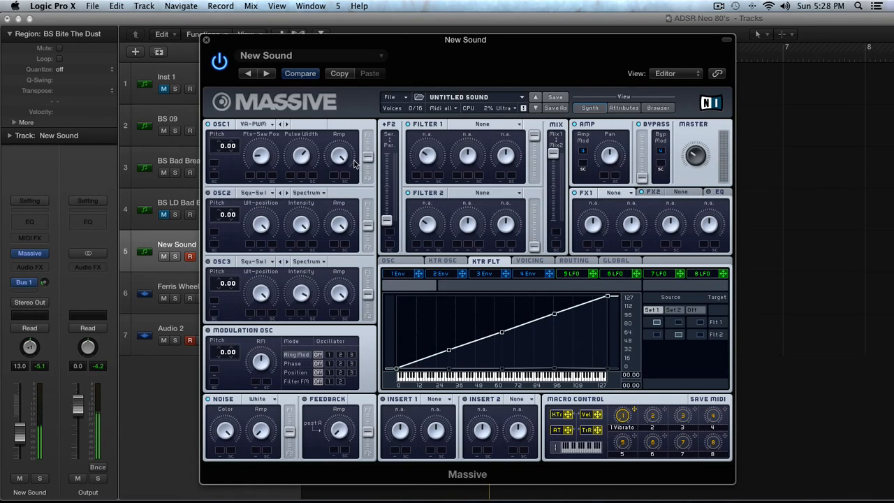
Step: Route OSC1 fully to Filter 1 and set its pitch to -12.00
left_click_drag(369, 161, 369, 121)
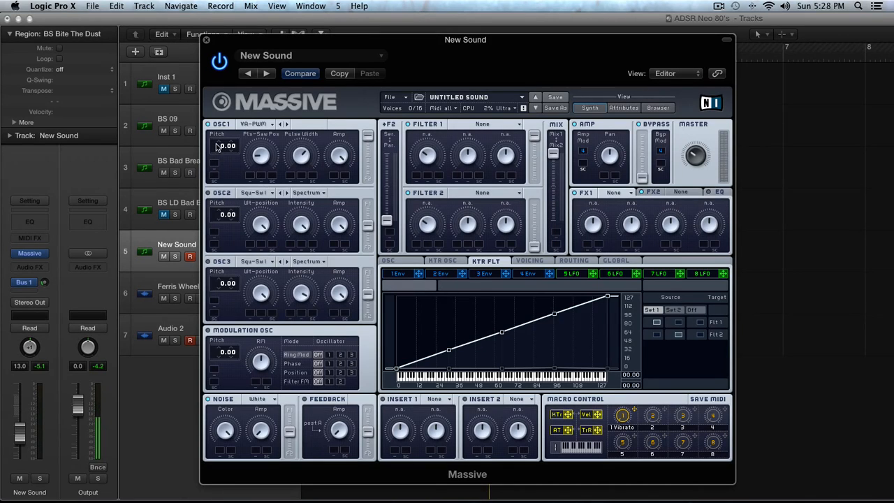
left_click_drag(219, 161, 219, 163)
Step: Load the Parabolic Shaper effect into Insert 1
left_click(423, 400)
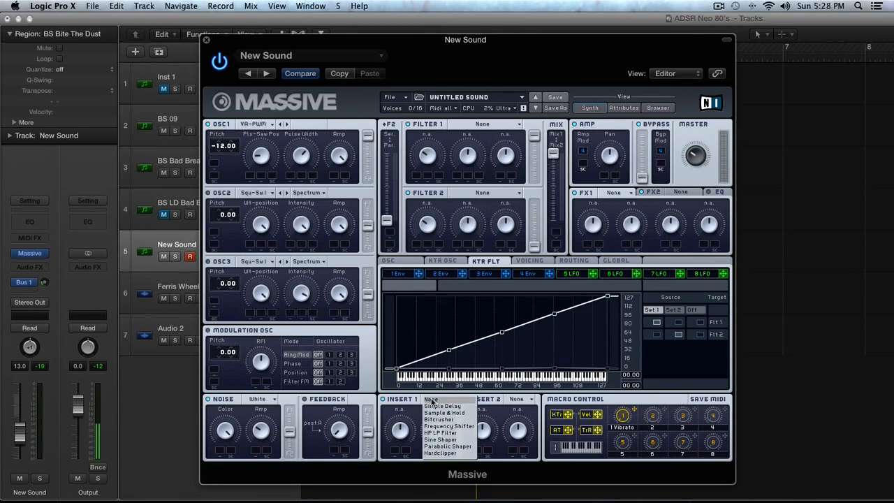
left_click(448, 449)
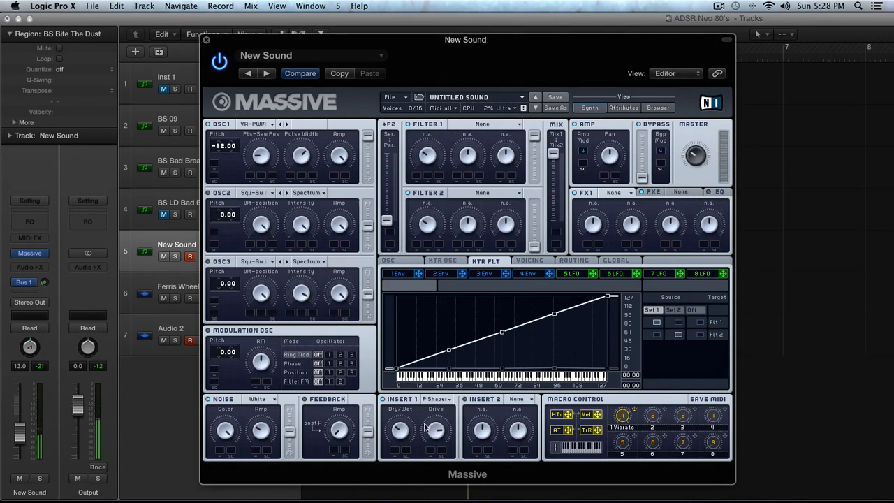
Step: Load Delay Synced into FX1 and Reverb into FX2, and bring up the EQ
left_click(615, 193)
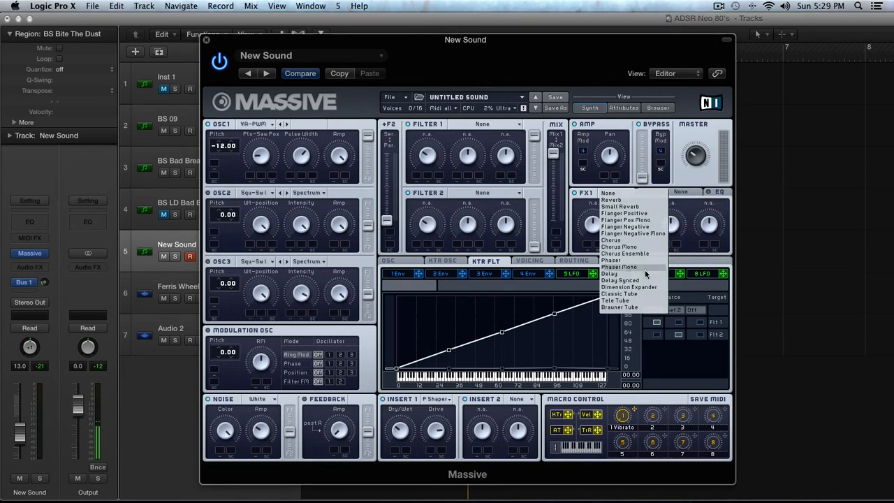
left_click(618, 280)
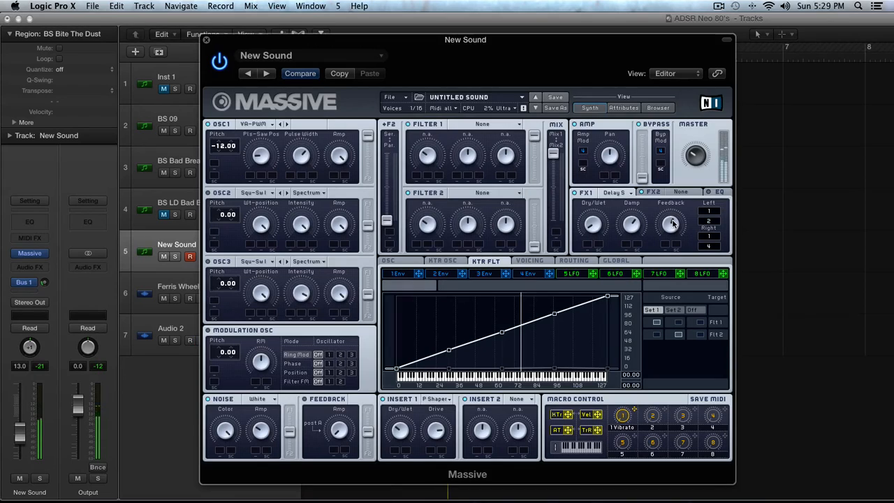
left_click(687, 194)
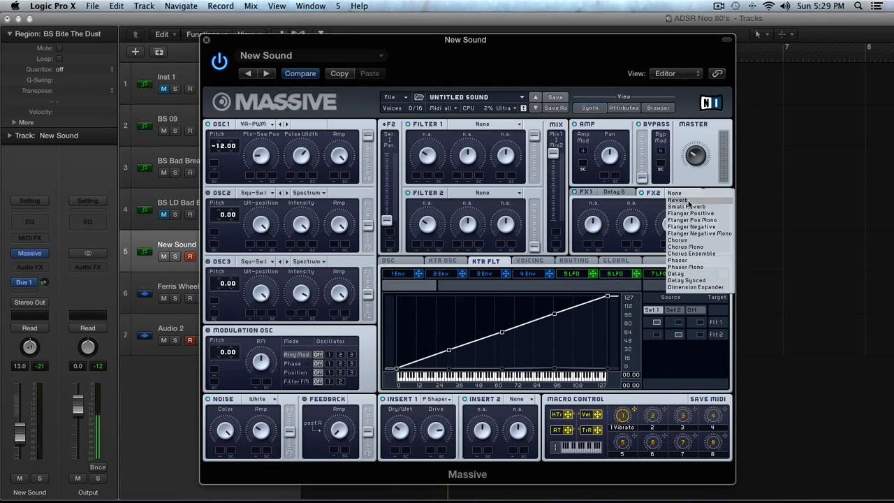
left_click(688, 201)
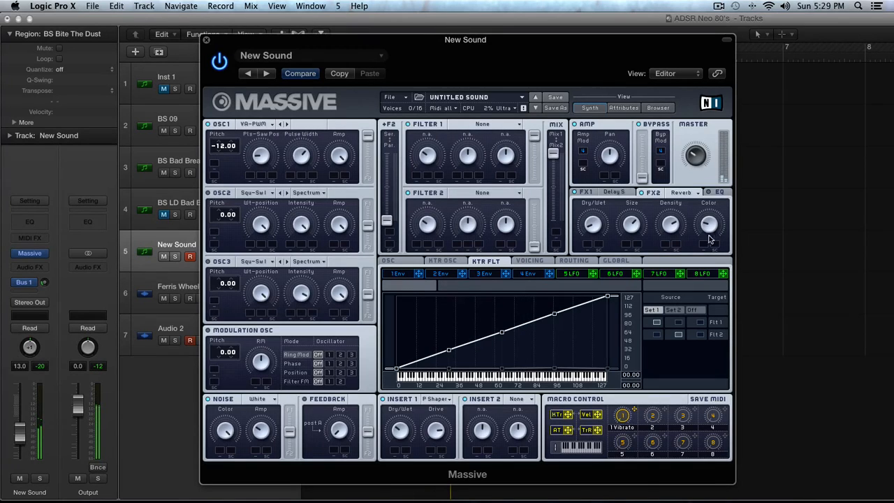
left_click(713, 193)
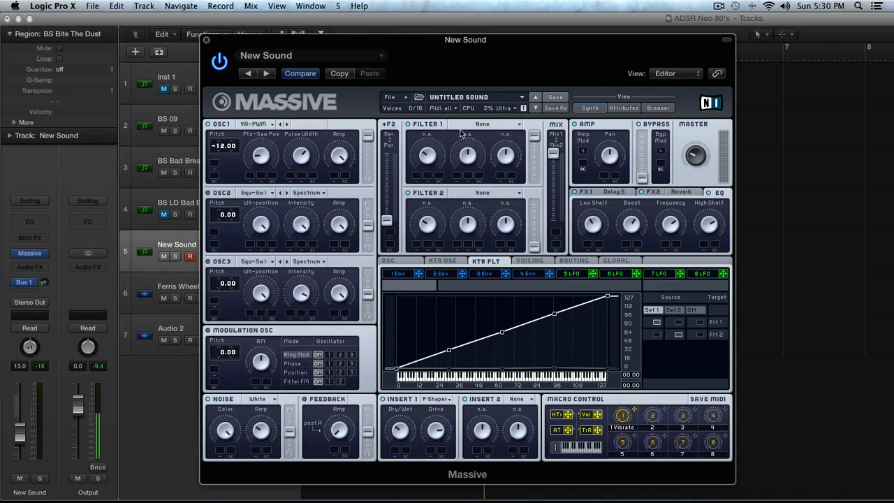
Step: Set Filter 1 to Lowpass 4 and shift the filter mix fader partway from Mix1 toward Mix2
left_click(487, 125)
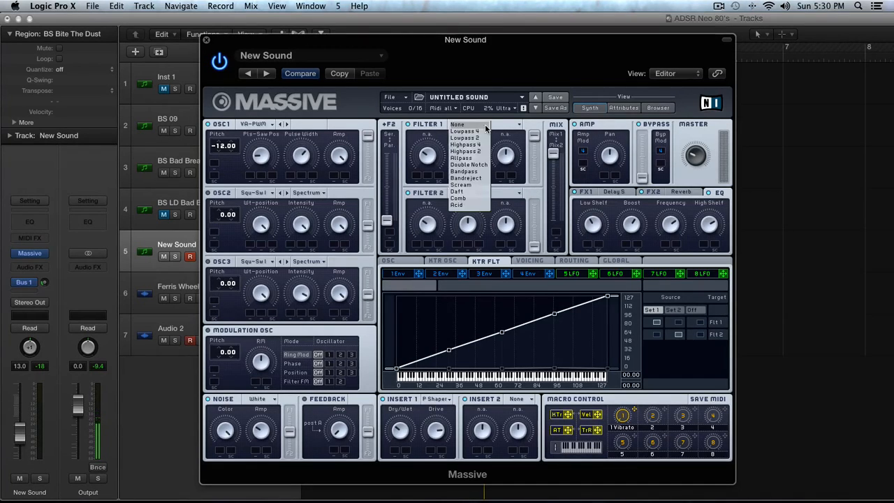
left_click(487, 137)
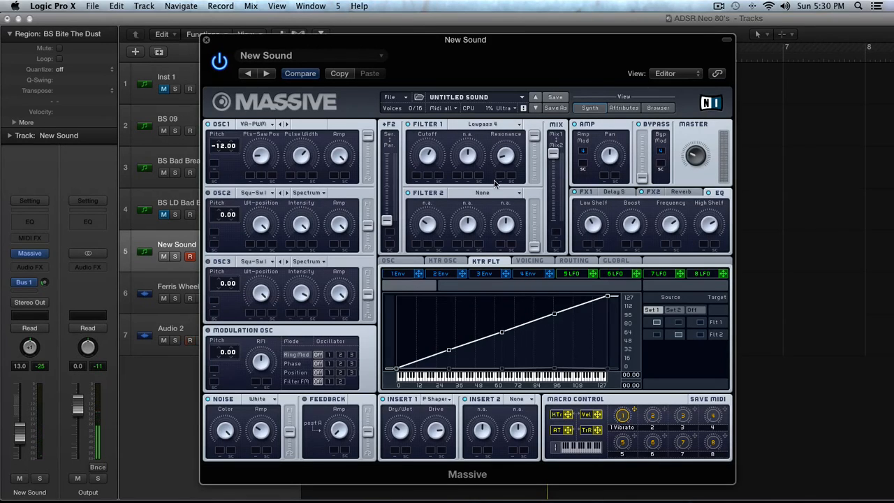
left_click_drag(554, 152, 574, 173)
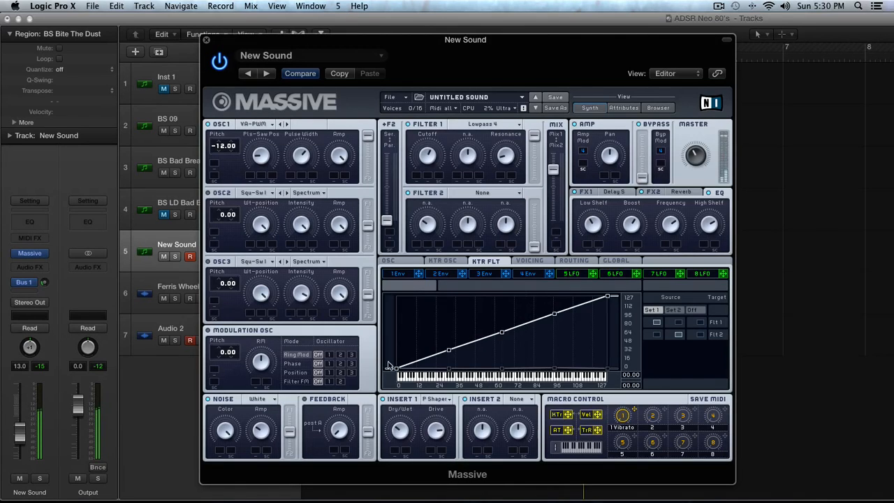
Step: Clear Macro 1 to remove its vibrato assignment from the oscillator settings
left_click(398, 262)
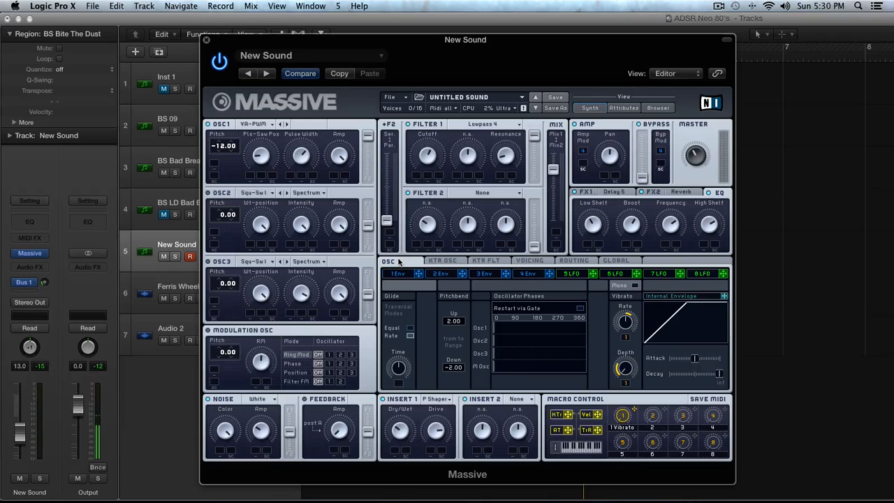
right_click(634, 412)
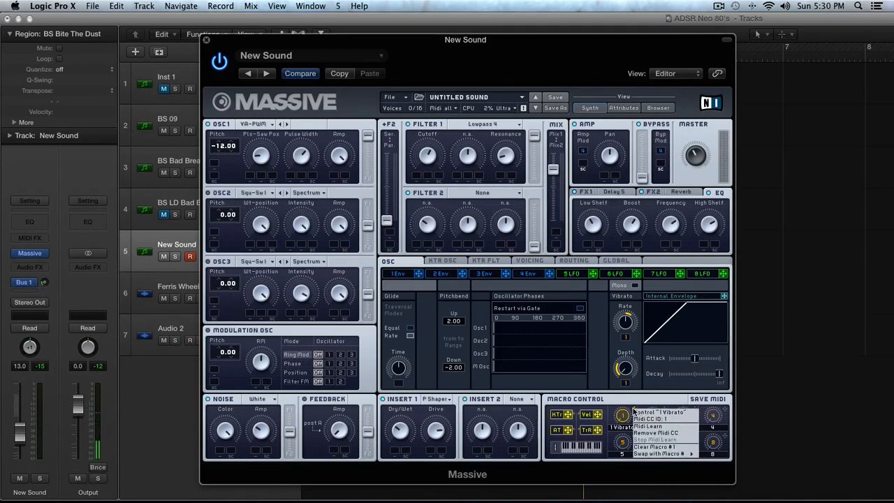
left_click(656, 447)
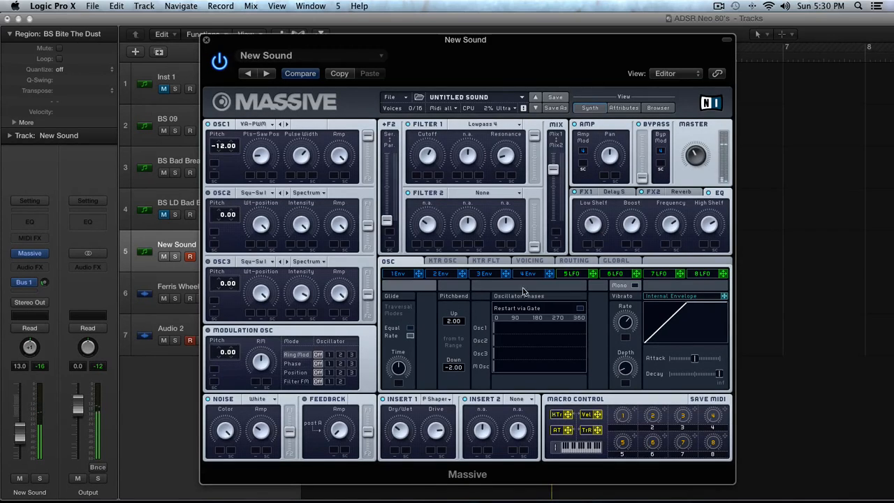
Step: Turn off filter keytracking for Filter 1 and keep Filter 2 on Set 2, comparing Filter 1 with Set 1
left_click(527, 263)
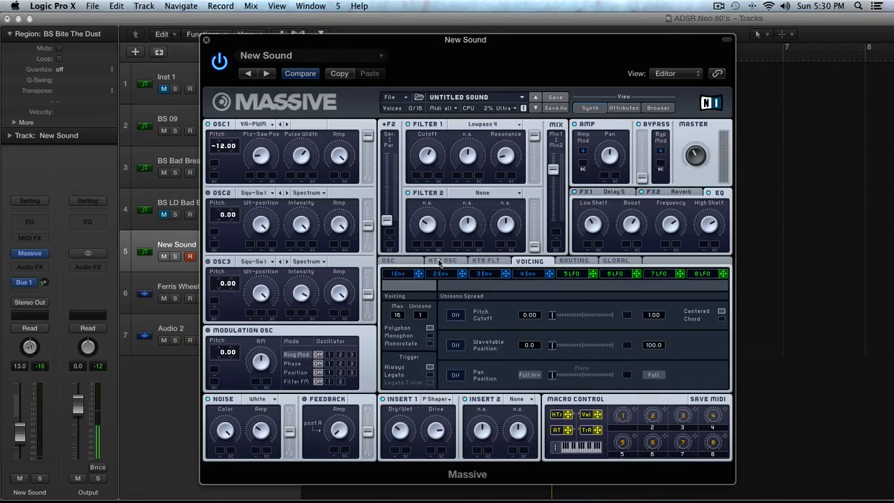
left_click(440, 262)
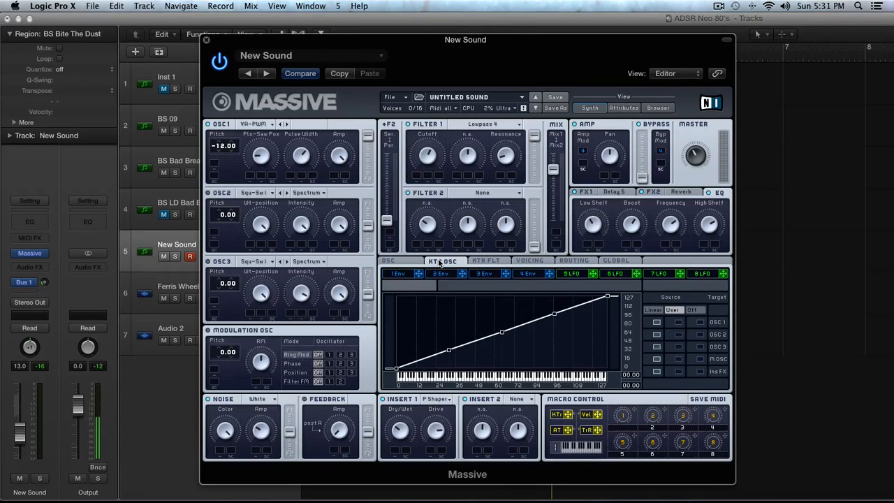
left_click(472, 262)
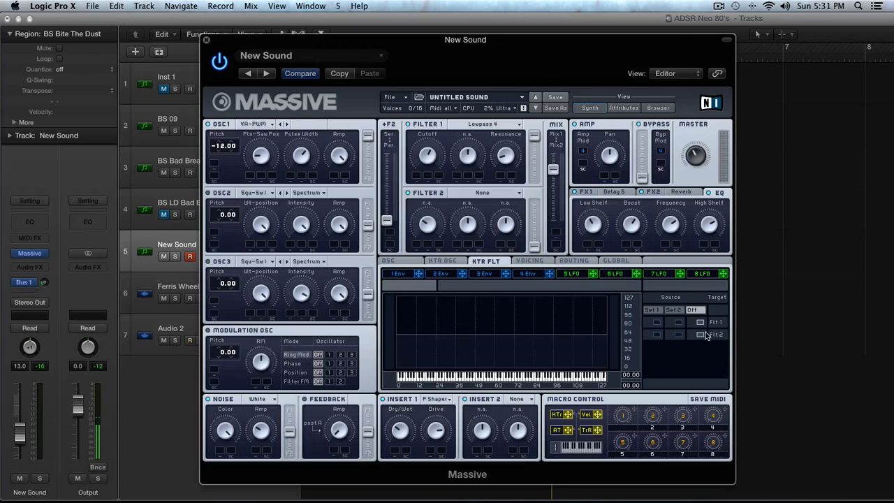
left_click(673, 334)
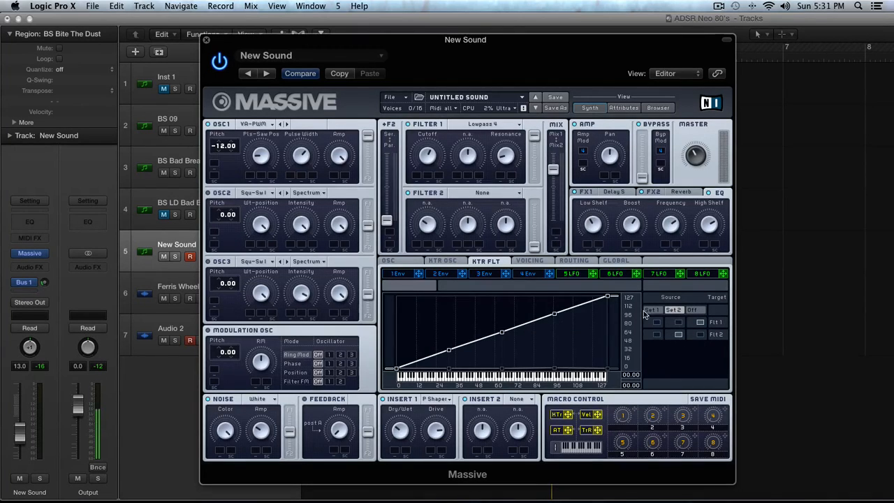
left_click(699, 323)
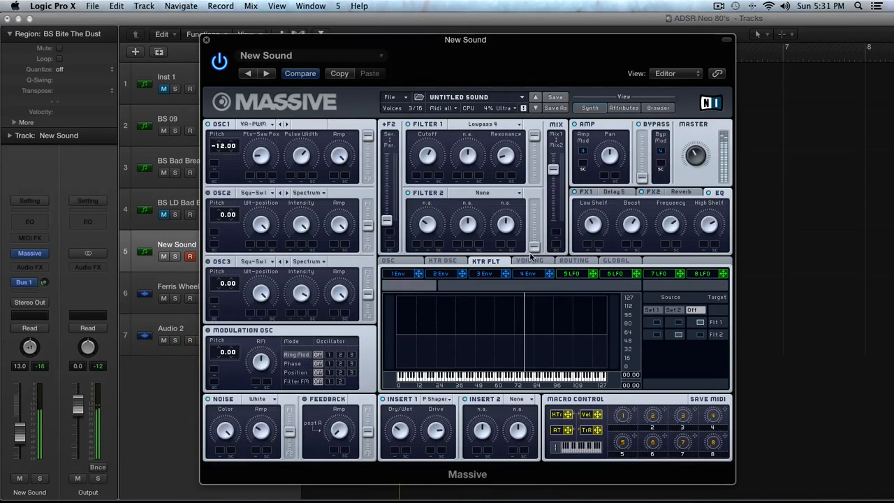
left_click(657, 323)
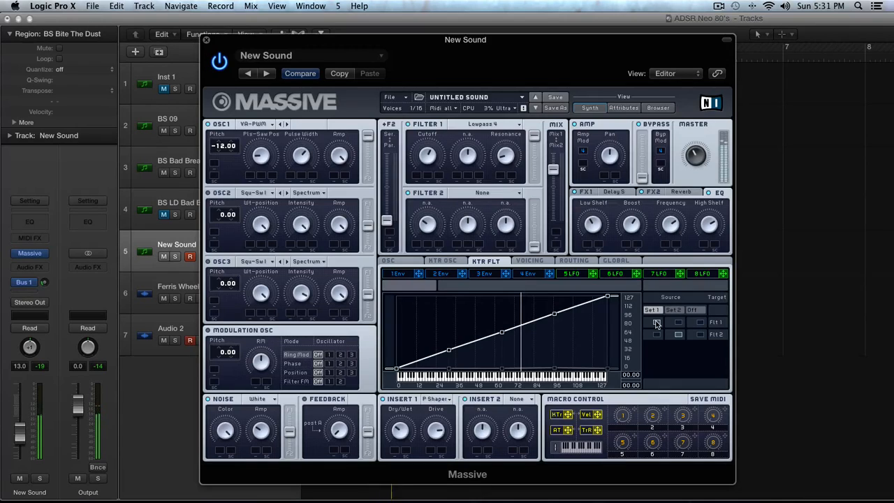
left_click(702, 322)
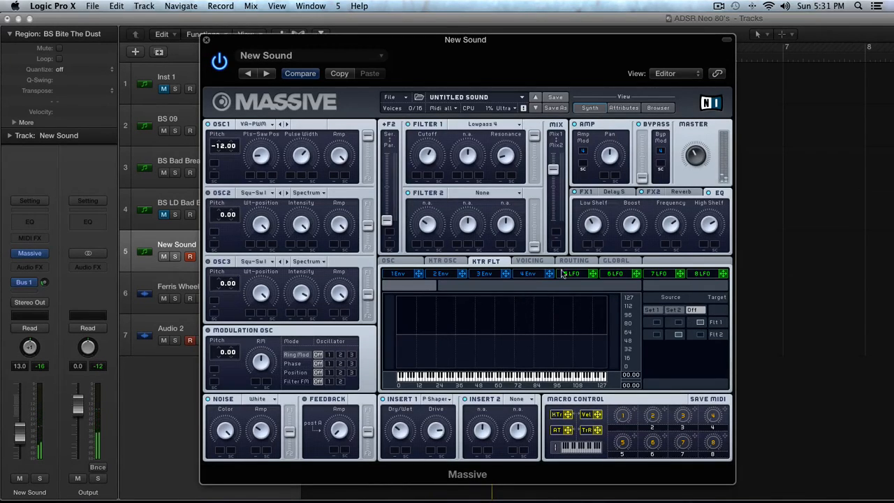
Step: Set the voicing to 2 unisono voices and enable the Pitch Cutoff spread with a slight amount
left_click(528, 261)
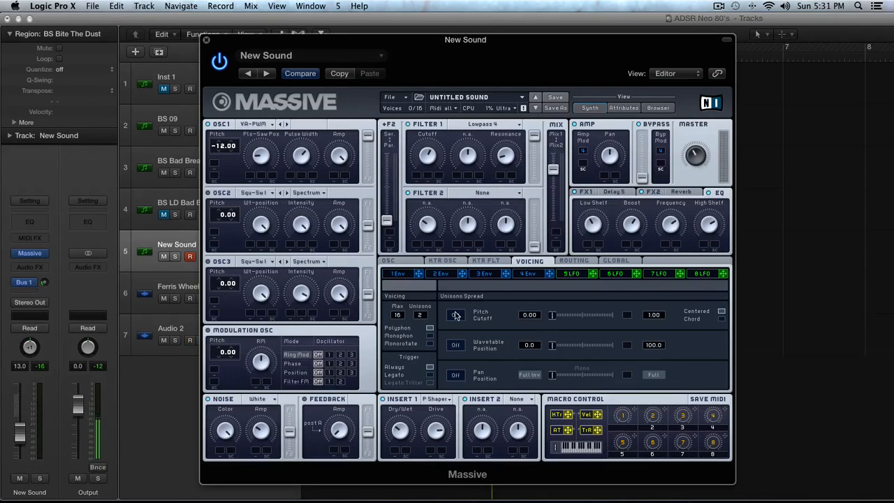
left_click(456, 315)
left_click_drag(556, 317, 572, 317)
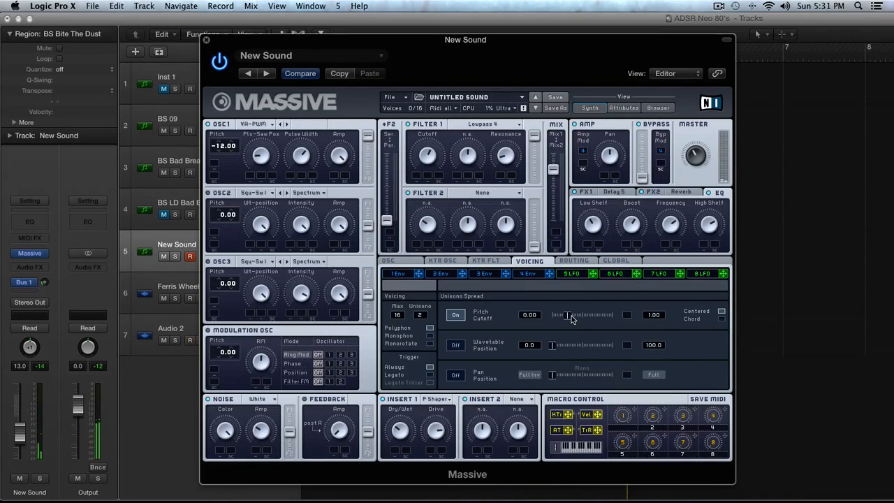
Step: Shape Envelope 1 with a slightly longer attack, shorter decay to zero level and longer release, and modulate Filter 1's cutoff with it
left_click(395, 274)
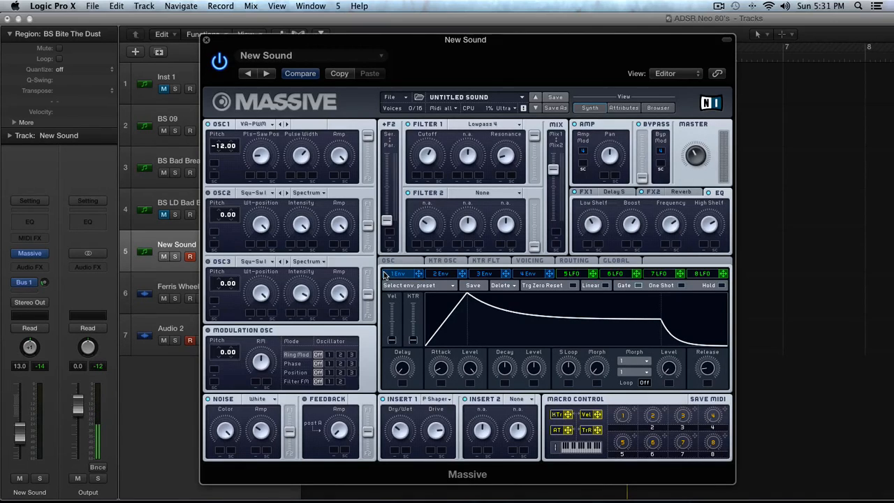
left_click_drag(440, 369, 437, 367)
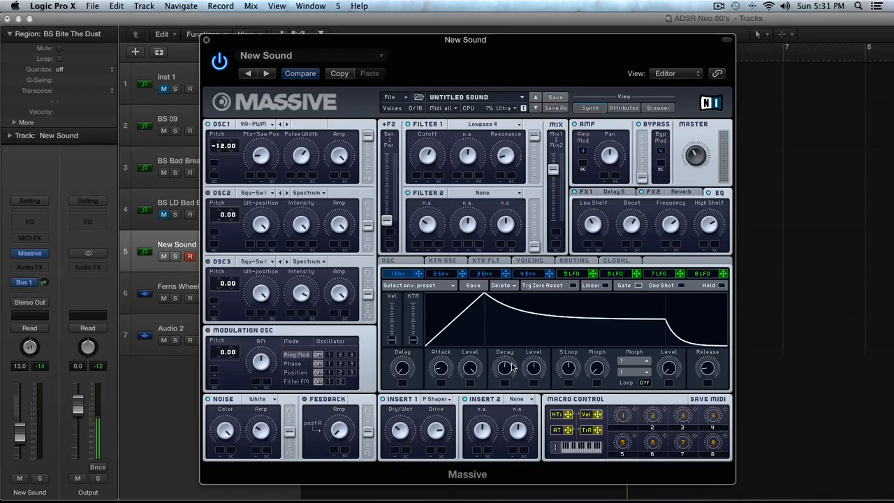
left_click_drag(512, 366, 540, 423)
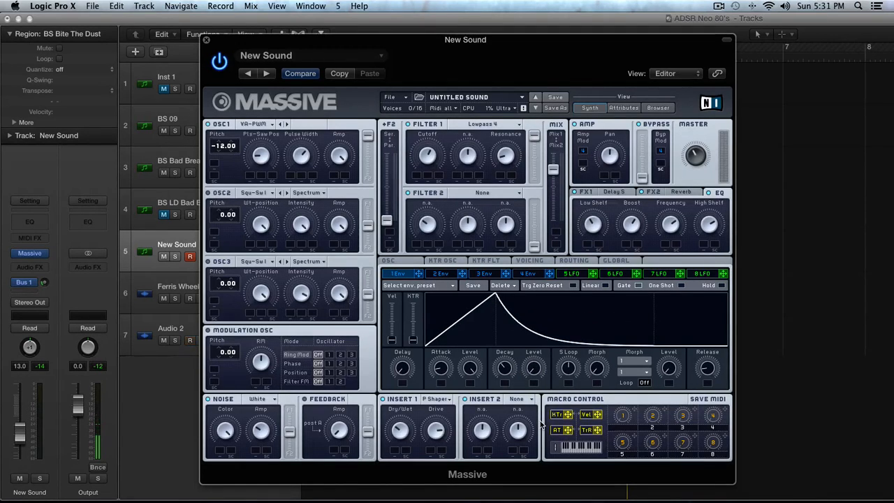
left_click_drag(707, 372, 706, 344)
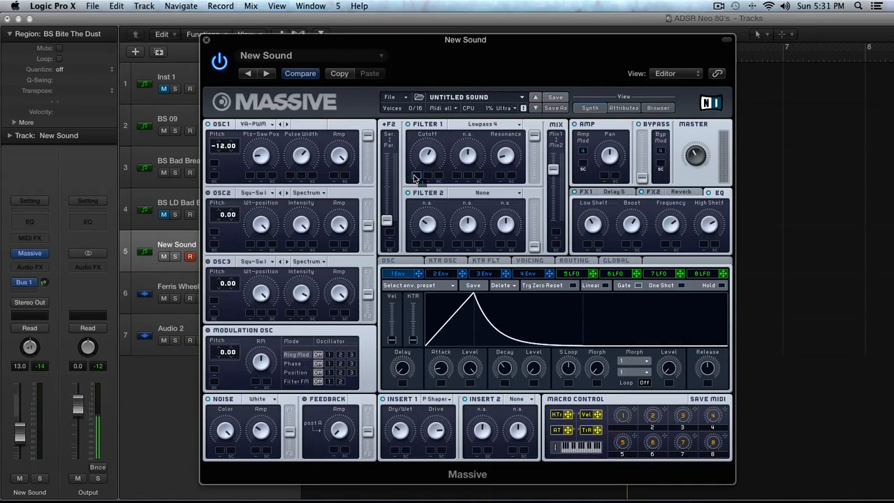
left_click_drag(414, 177, 414, 160)
Step: Shape Envelope 2 as a short pluck with a fast attack, short decay and zero decay level
left_click(446, 277)
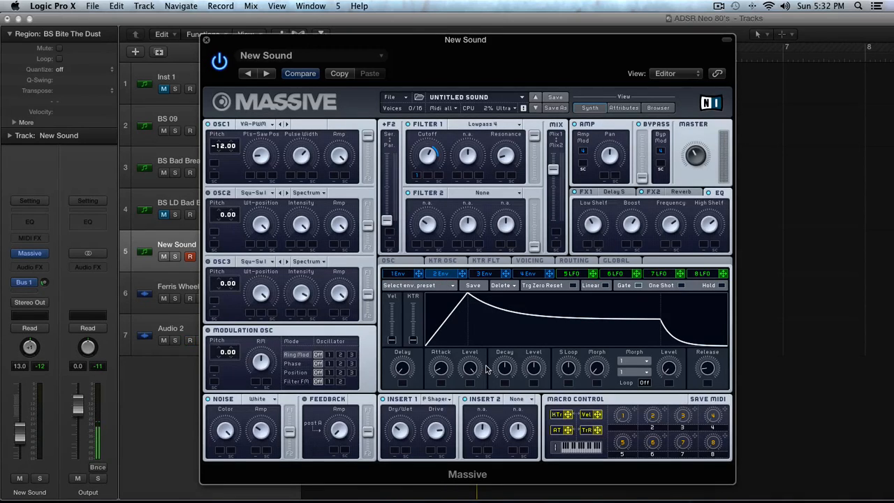
left_click_drag(441, 368, 442, 382)
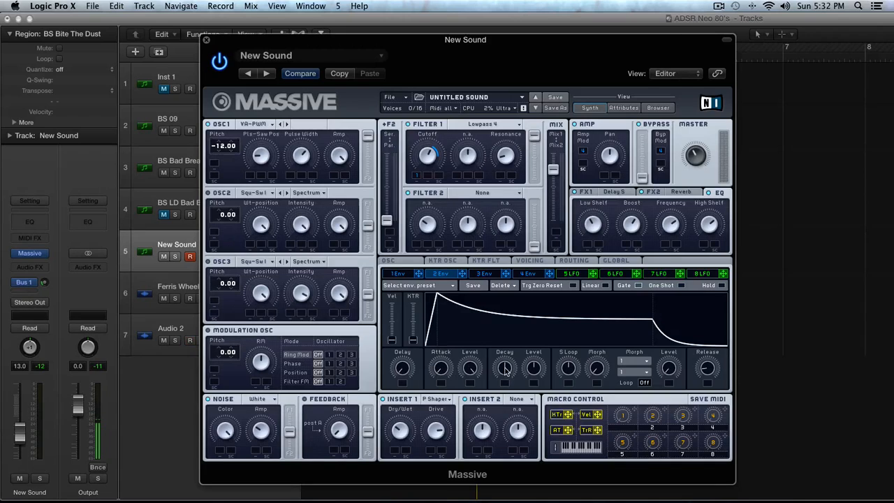
left_click_drag(506, 370, 511, 417)
left_click_drag(533, 373, 539, 473)
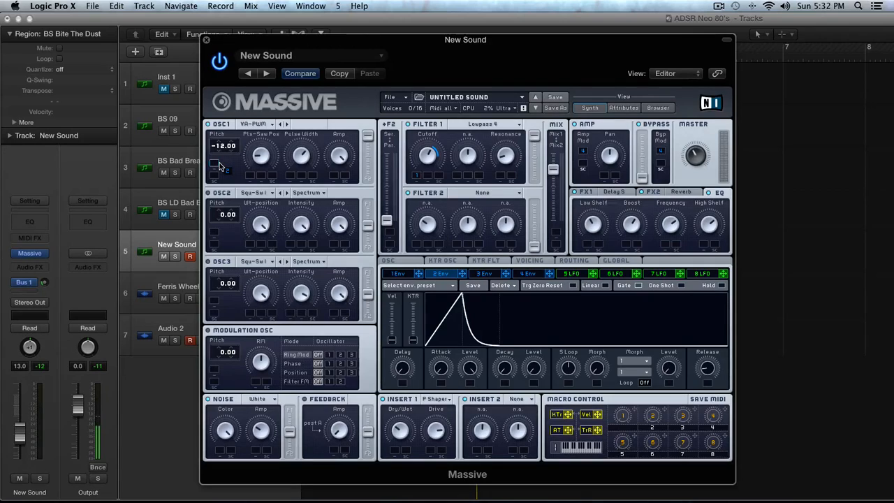
Step: Modulate OSC1's pitch with Envelope 2 by 58.62 and lengthen the envelope's decay slightly
left_click_drag(218, 163, 220, 100)
left_click_drag(236, 162, 230, 91)
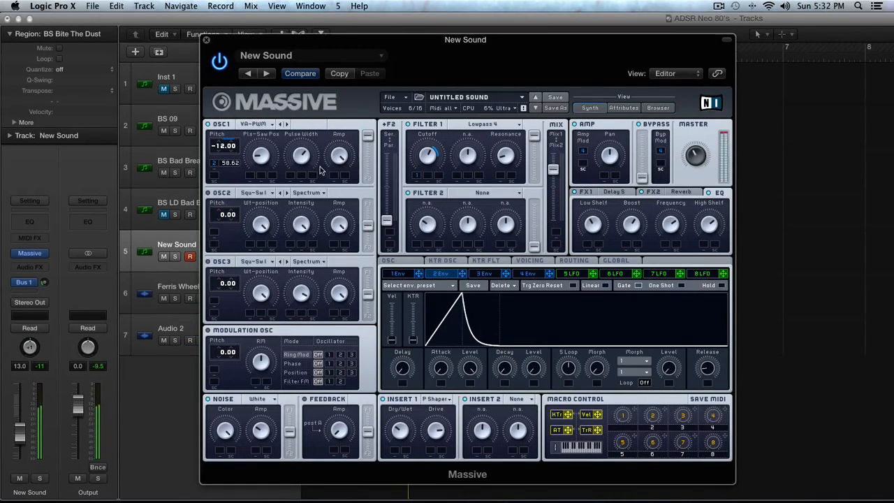
left_click_drag(510, 377, 509, 369)
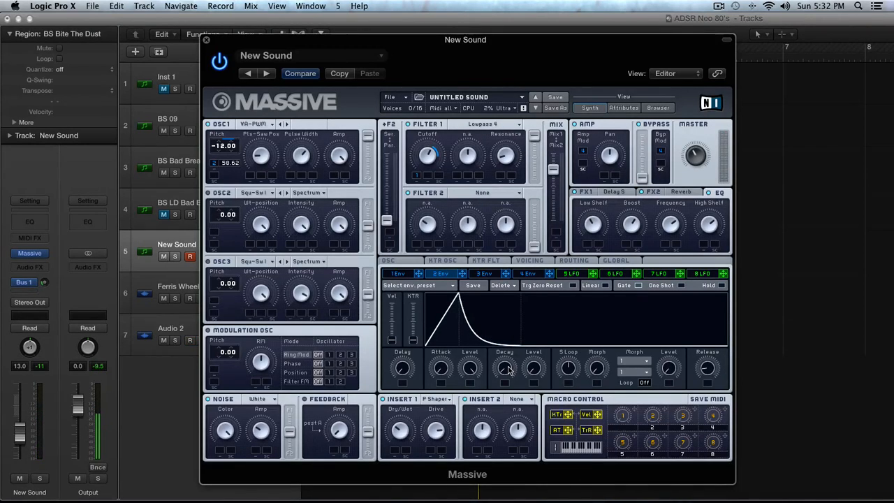
left_click_drag(508, 366, 508, 364)
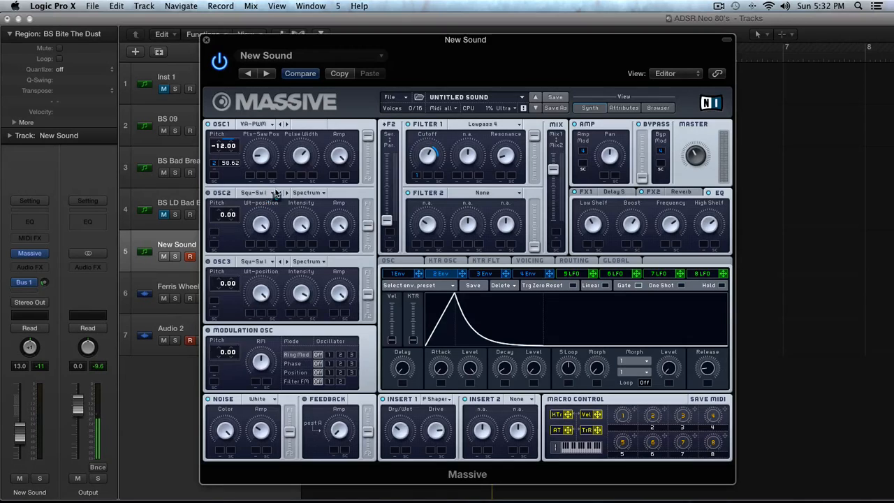
Step: Assign Envelope 2 to modulate OSC1's pulse width, the noise amp and Filter 1's cutoff
left_click_drag(295, 178, 299, 161)
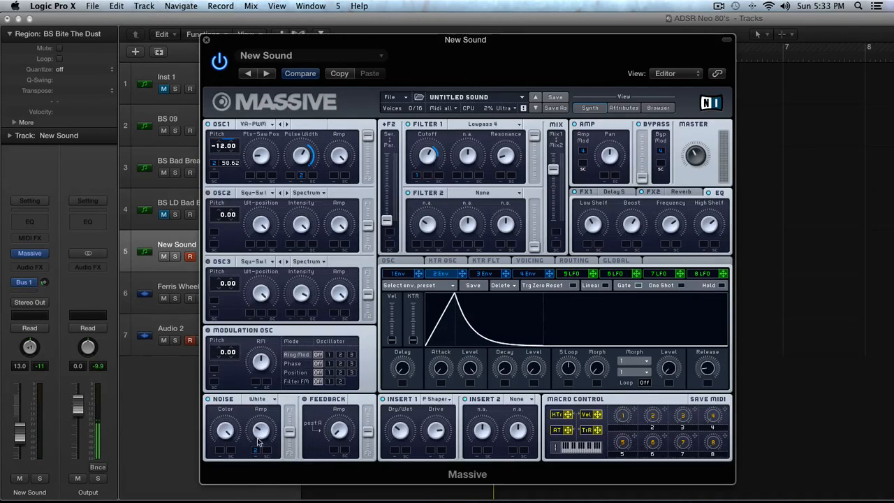
left_click_drag(256, 450, 261, 422)
left_click_drag(463, 274, 442, 169)
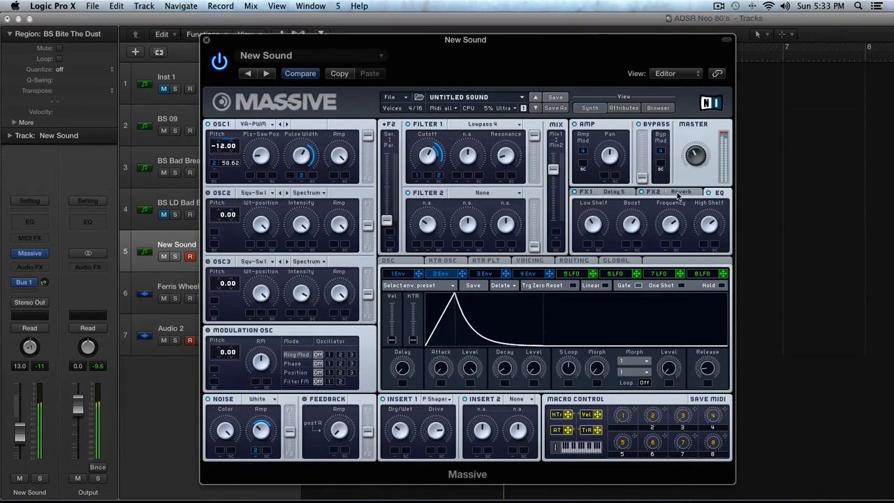
Step: Shape Envelope 4 with a slightly reduced decay level and a longer release, and fine-tune its attack
left_click(650, 193)
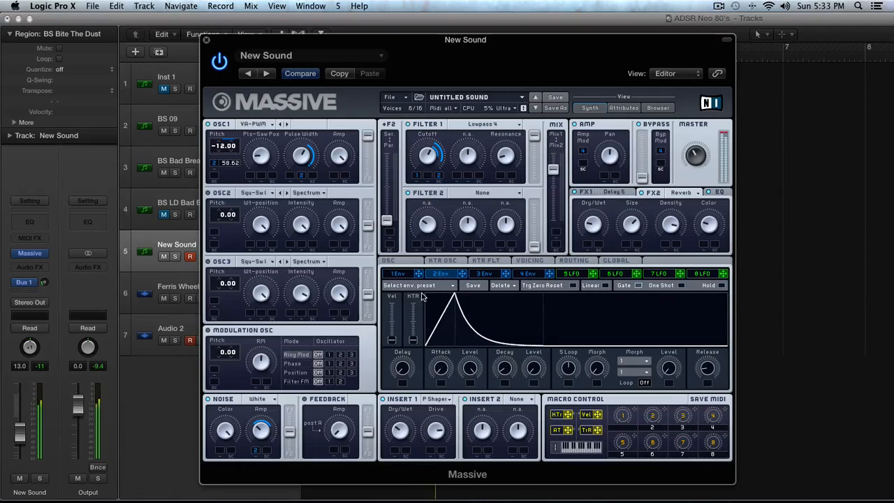
left_click(407, 263)
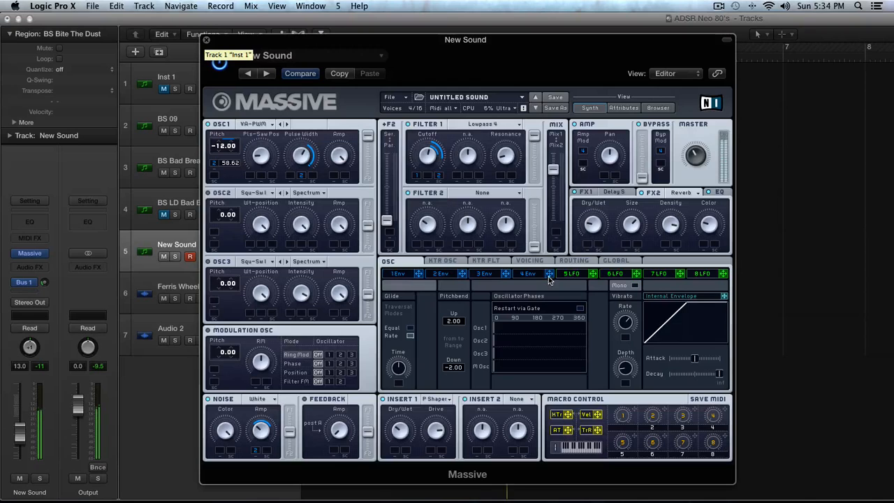
left_click(526, 274)
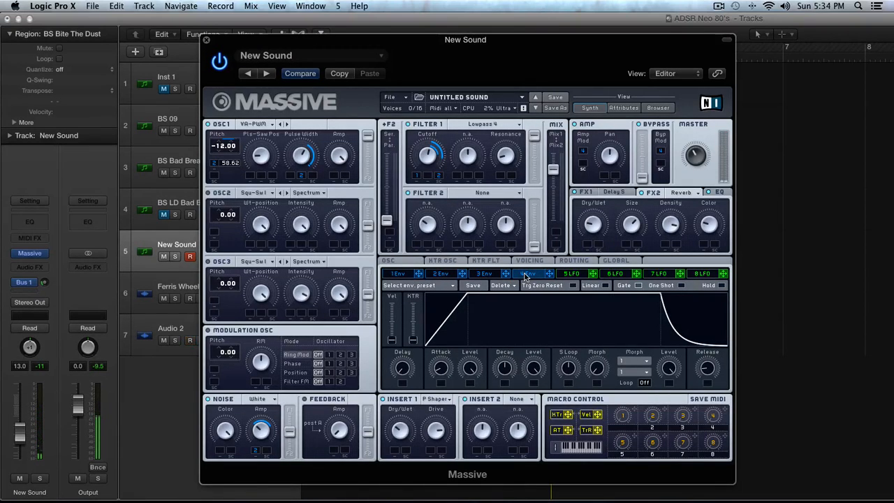
left_click_drag(508, 368, 510, 371)
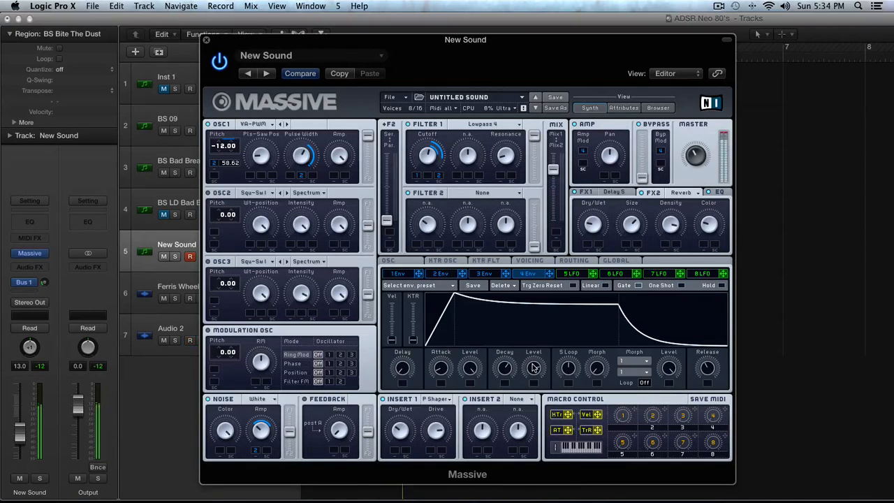
left_click_drag(440, 371, 446, 374)
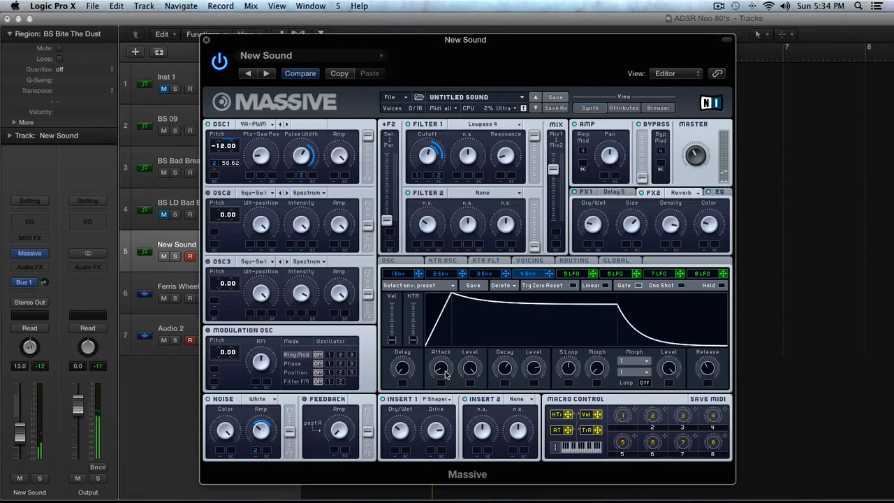
left_click_drag(446, 375, 446, 366)
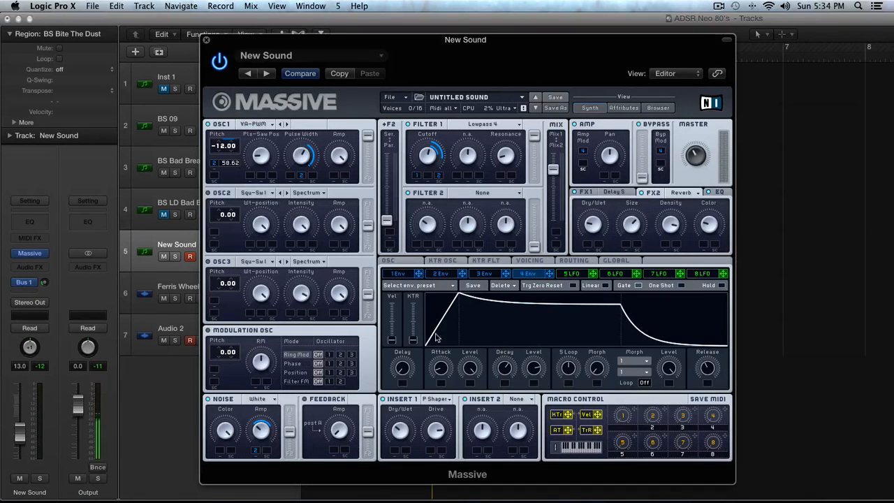
left_click_drag(446, 369, 446, 366)
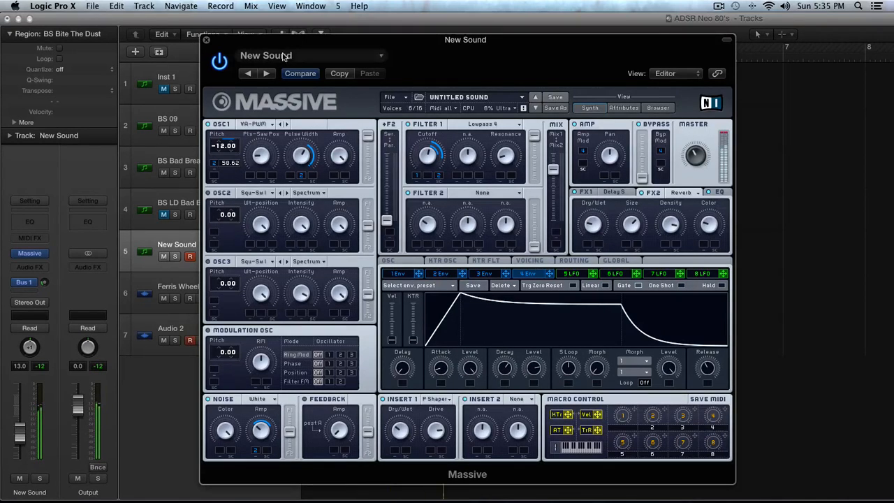
Step: Raise the BS 09 volume and set BS Bad Breath to -11.4 dB, New Sound to -9.2 dB and the Ferris Wheel drum track to -10.0 dB
left_click_drag(310, 38, 509, 27)
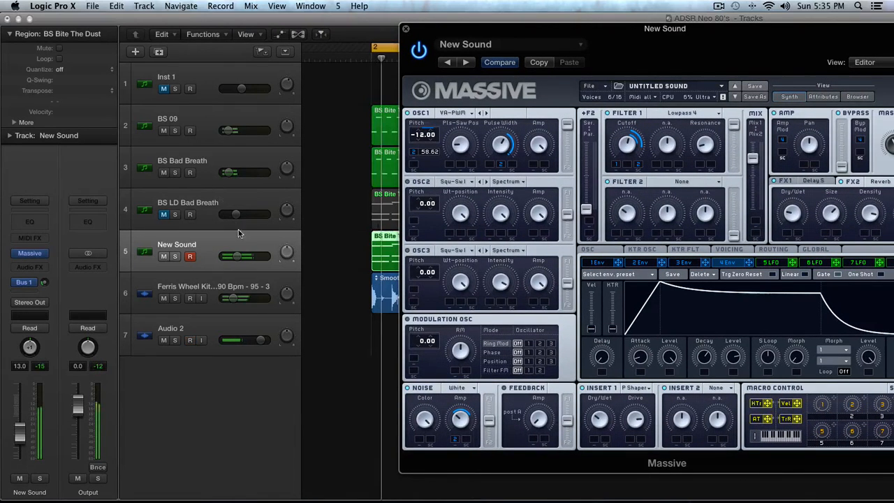
left_click_drag(233, 299, 256, 261)
left_click_drag(230, 131, 240, 173)
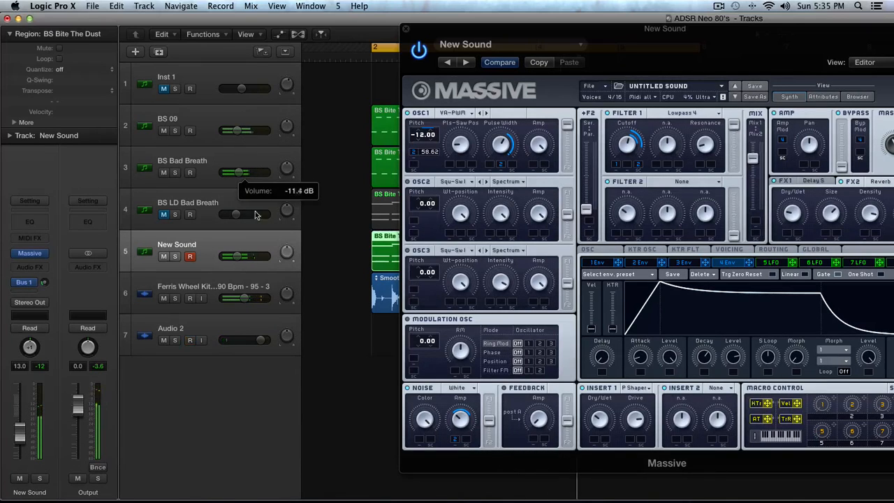
left_click_drag(236, 256, 242, 258)
left_click_drag(245, 298, 239, 298)
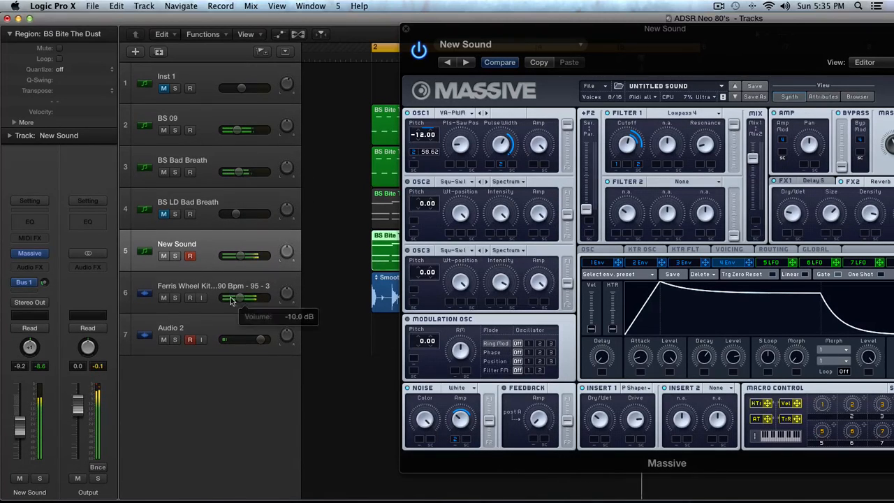
Step: Set the output to -2.0 dB, BS 09 to -17.6 dB and New Sound to -10.0 dB, lower BS Bad Breath, and close the Massive window
left_click_drag(75, 408, 74, 413)
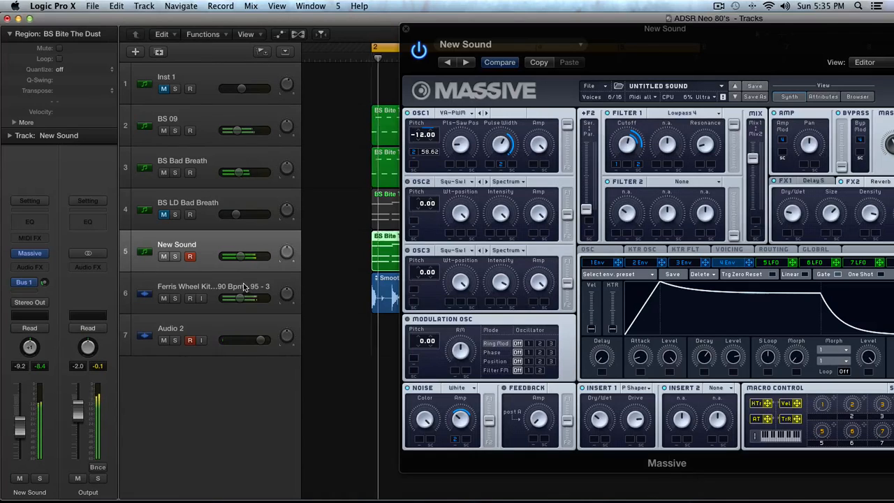
left_click_drag(239, 172, 236, 173)
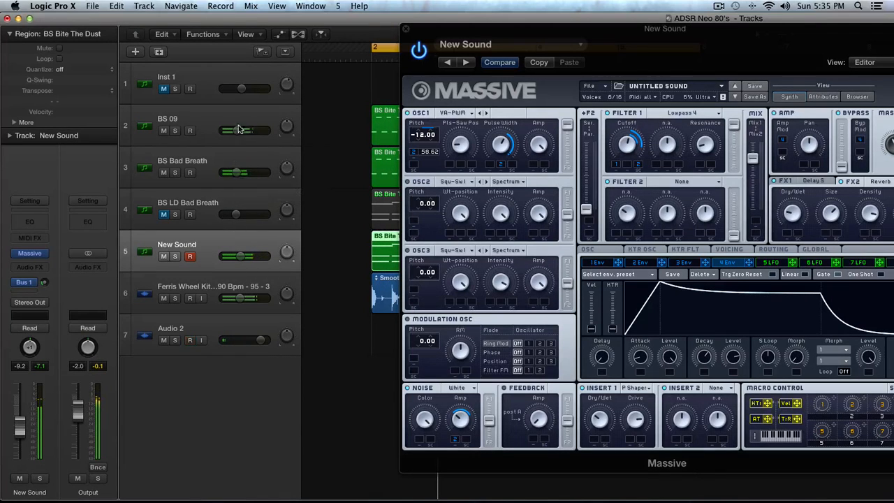
left_click_drag(237, 129, 235, 130)
left_click_drag(240, 258, 241, 258)
left_click_drag(223, 173, 220, 173)
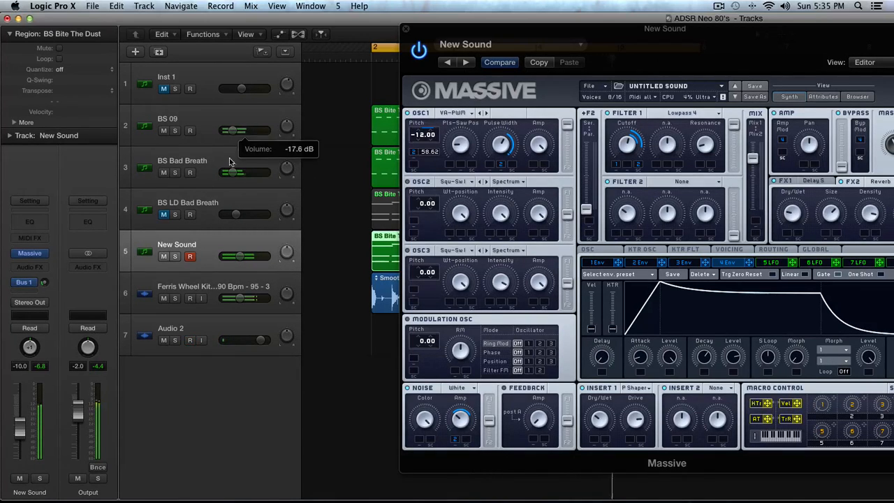
left_click(406, 28)
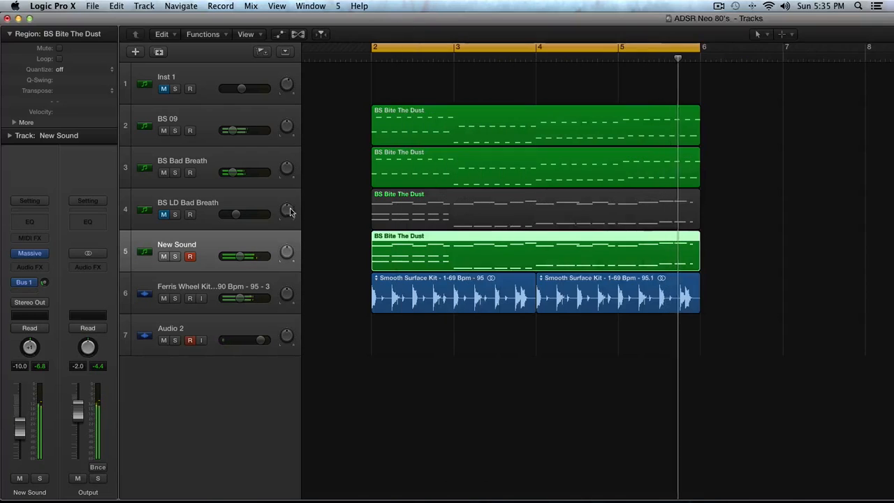
Step: Audition the New Sound track in solo, restore the full mix, and raise the Ferris Wheel drum track's volume slightly
left_click(176, 257)
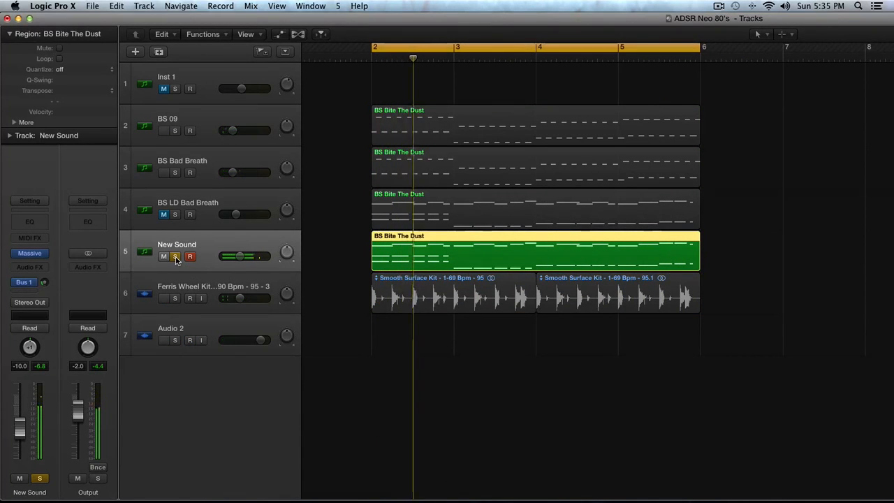
left_click(176, 257)
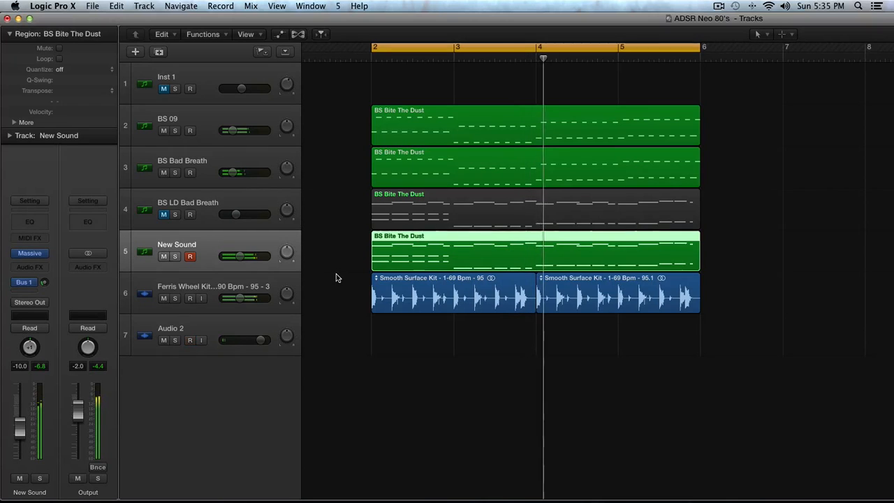
left_click_drag(240, 298, 242, 297)
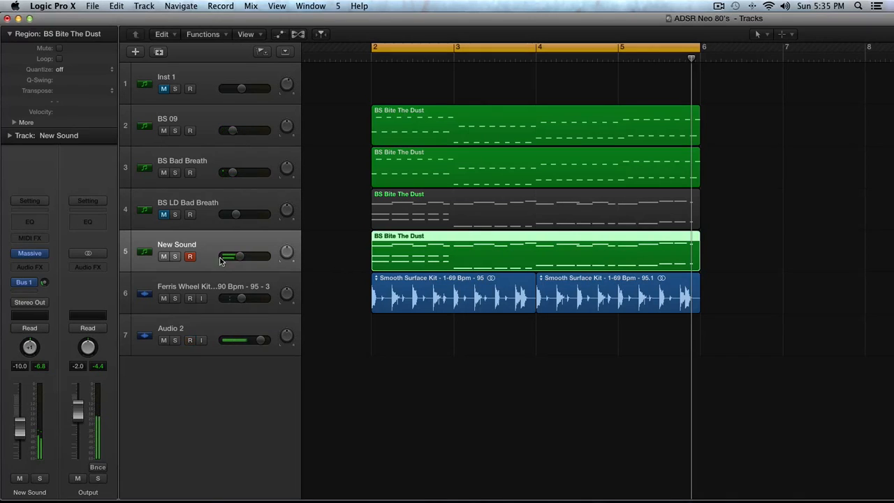
Step: Display the Aux 1 channel strip with the Toraverb effect fed by New Sound's Bus 1 send
left_click(24, 282)
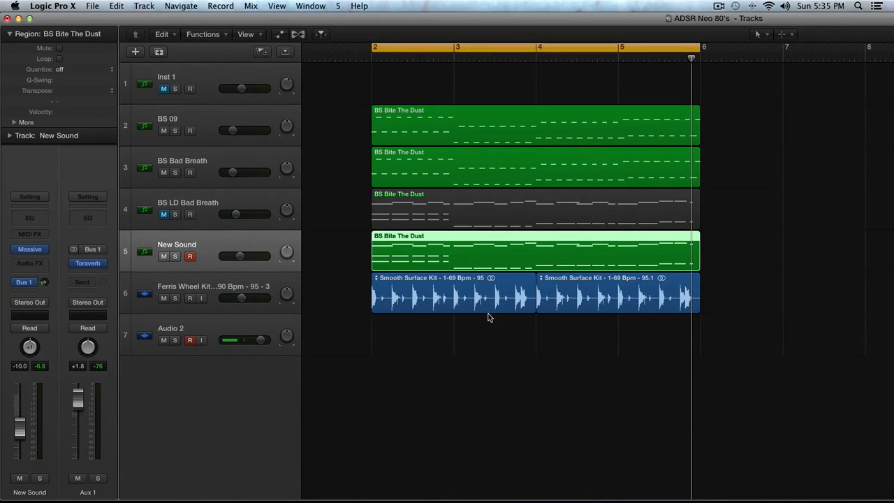
scroll(489, 319, "down", 3)
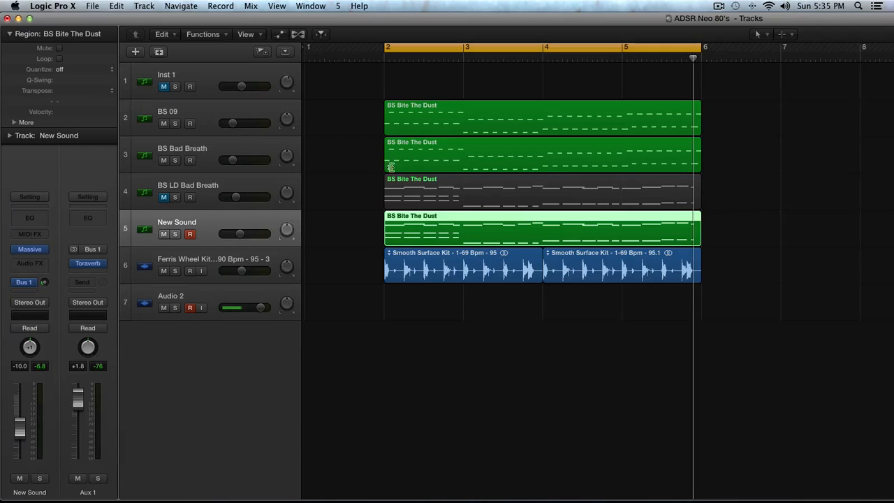